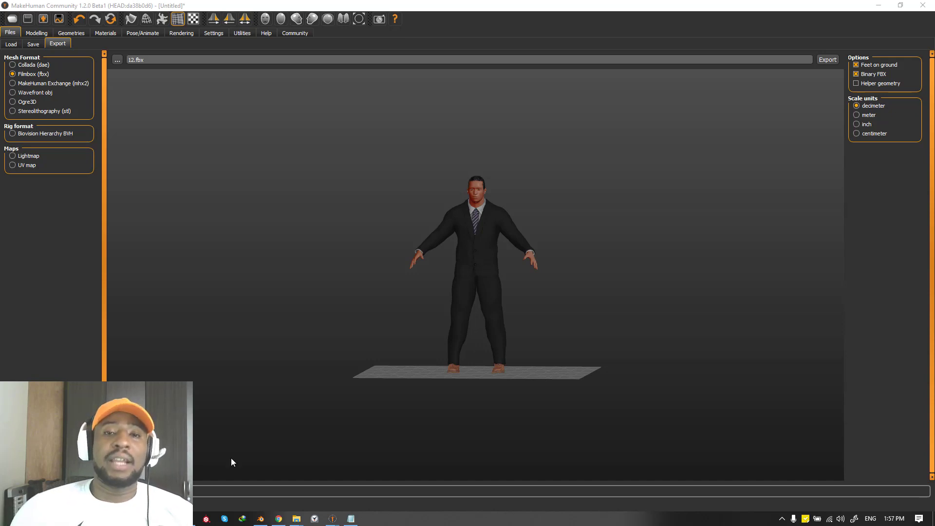
# Step: Switch to Blender with the imported suited character, view it from the front and open the pUPA add-on's tools
pyautogui.scroll(5, 554, 385)
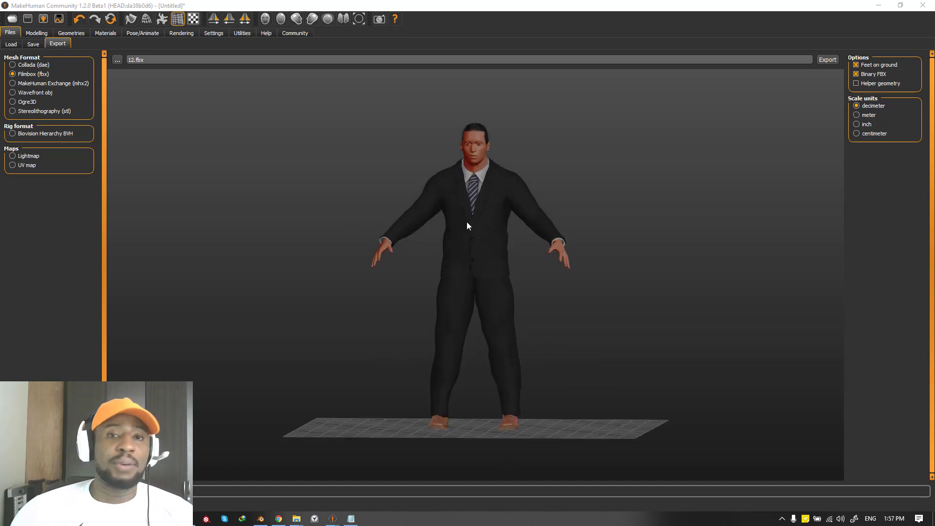
pyautogui.click(256, 521)
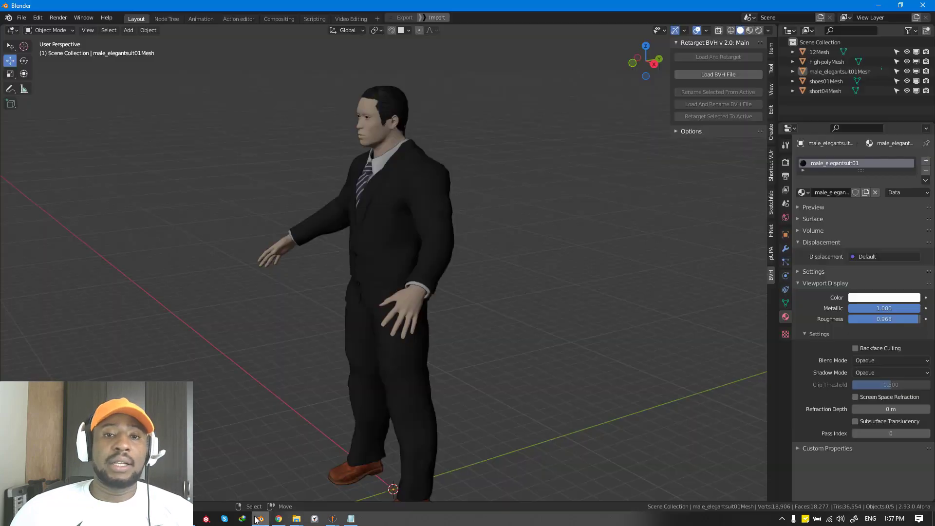
pyautogui.moveTo(474, 244); pyautogui.dragTo(525, 222, button='middle')
pyautogui.press('KP_1')
pyautogui.scroll(-3, 494, 239)
pyautogui.scroll(2, 493, 239)
pyautogui.press('KP_1')
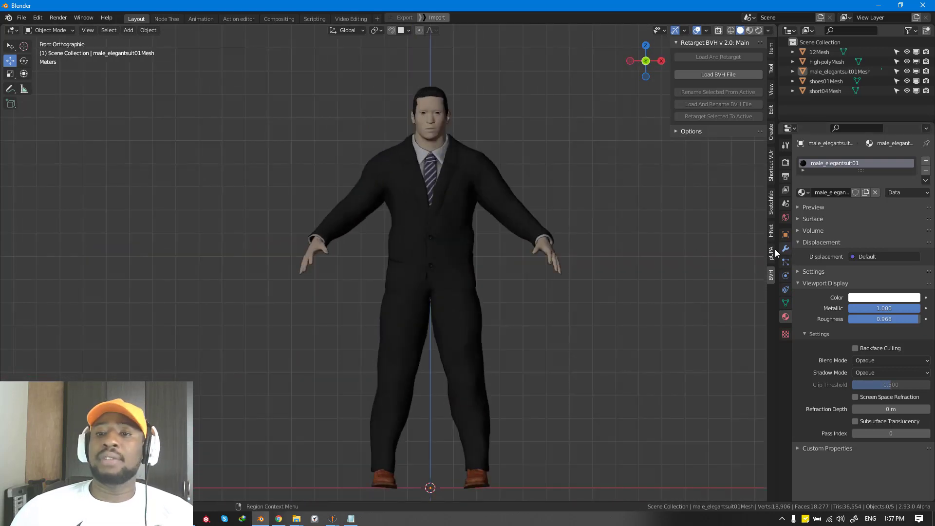
pyautogui.click(773, 250)
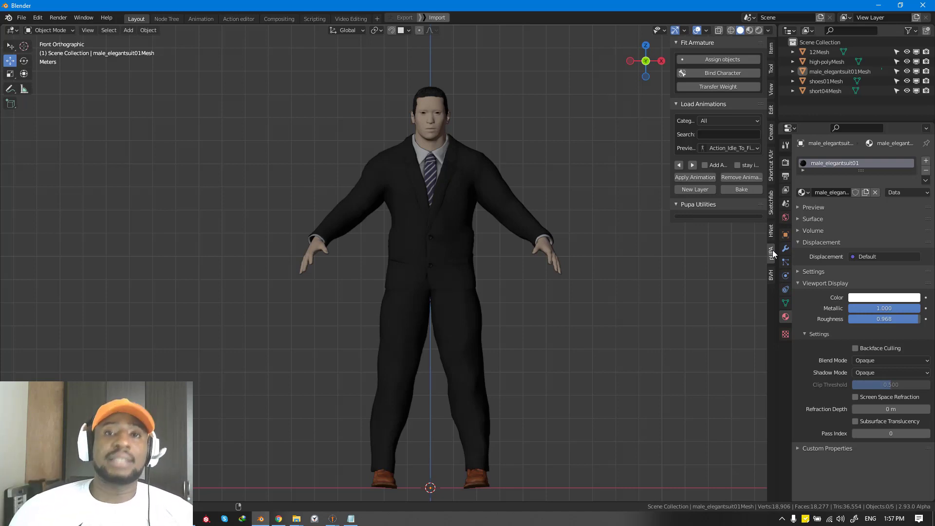
# Step: Hide the character's suit mesh so that only the head, hands and shoes remain in view
pyautogui.moveTo(481, 249); pyautogui.dragTo(467, 219, button='middle')
pyautogui.click(438, 209)
pyautogui.scroll(3, 436, 208)
pyautogui.press('g')
pyautogui.rightClick(480, 218)
pyautogui.press('h')
pyautogui.scroll(-3, 487, 201)
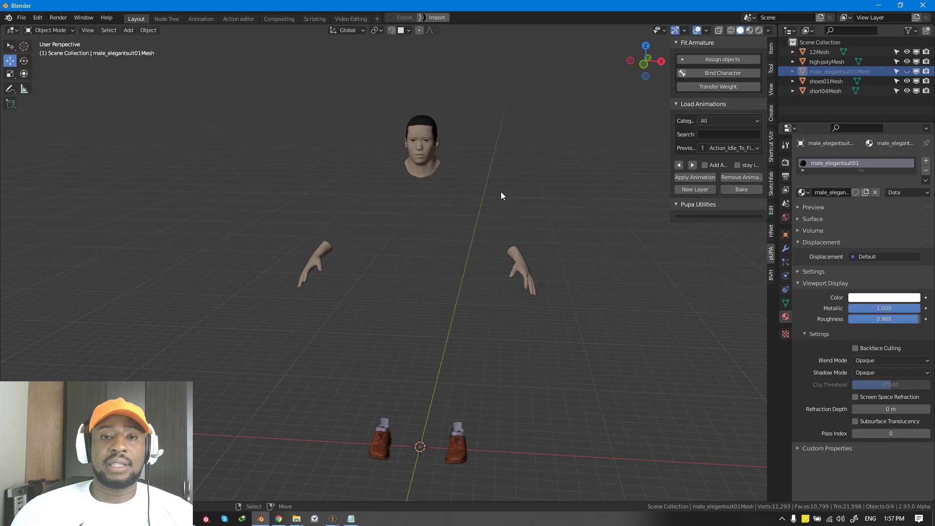
# Step: Hide the character's body, eye and hair meshes one after another
pyautogui.click(417, 166)
pyautogui.press('h')
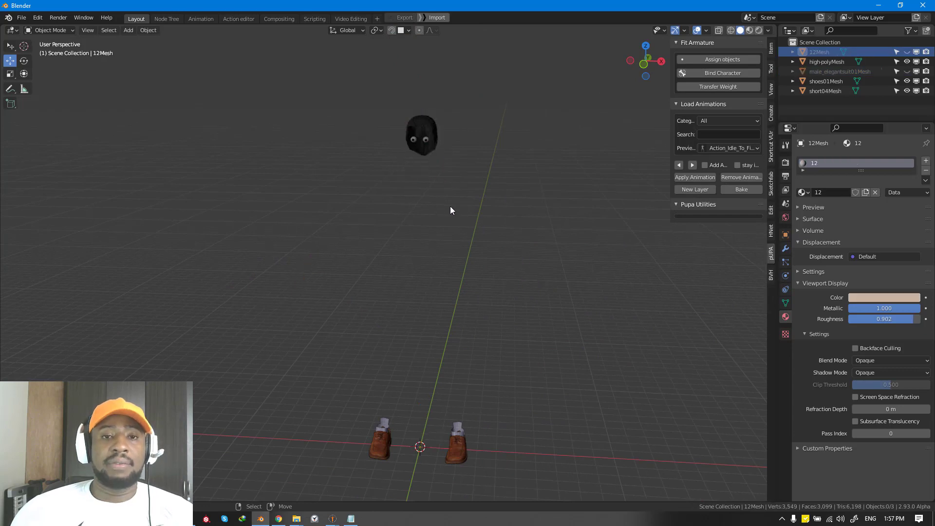
pyautogui.moveTo(450, 206); pyautogui.dragTo(447, 146, button='middle')
pyautogui.click(444, 140)
pyautogui.keyDown('shift'); pyautogui.click(411, 133); pyautogui.keyUp('shift')
pyautogui.press('h')
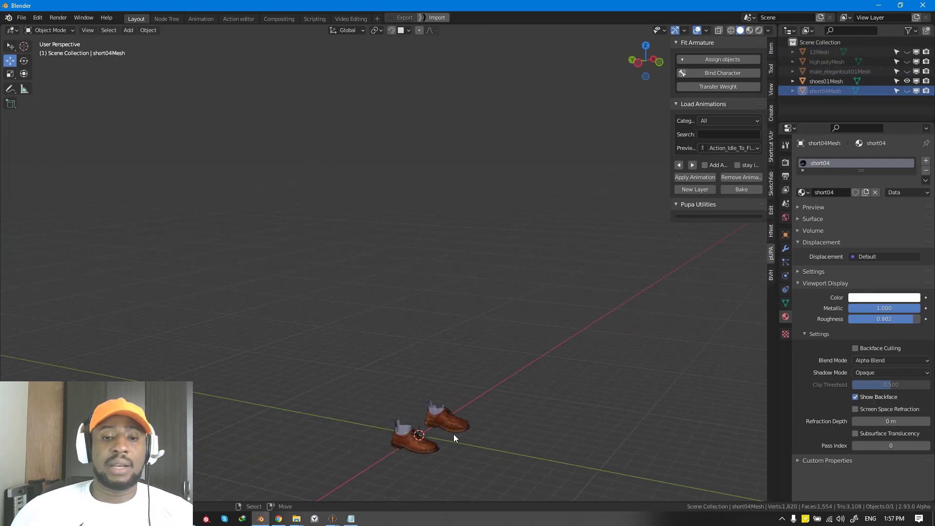
# Step: Hide the shoes as well, and reveal all hidden meshes of the character in front view
pyautogui.click(435, 443)
pyautogui.press('h')
pyautogui.hotkey('alt', 'h')
pyautogui.press('KP_1')
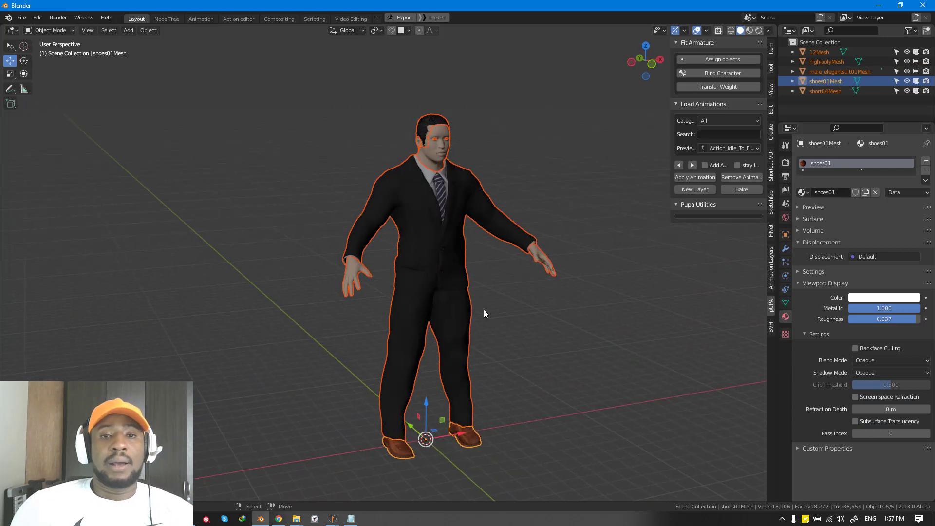
# Step: Deselect everything, hide only the suit mesh and bring it back
pyautogui.hotkey('alt', 'a')
pyautogui.click(525, 257)
pyautogui.press('h')
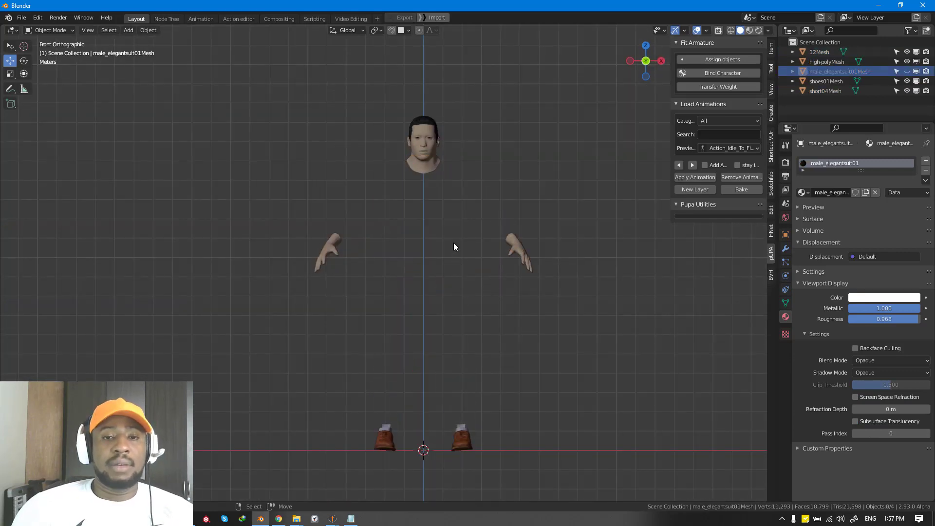
pyautogui.moveTo(454, 243); pyautogui.dragTo(457, 217, button='middle')
pyautogui.hotkey('alt', 'h')
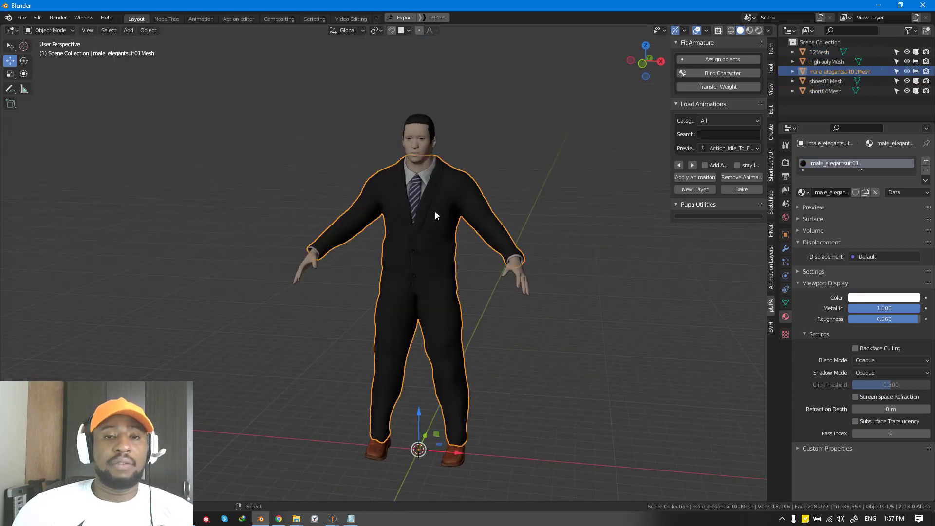
# Step: Move the suit mesh away from the body to show it is a separate object, undo the move and deselect it
pyautogui.press('g')
pyautogui.click(574, 270)
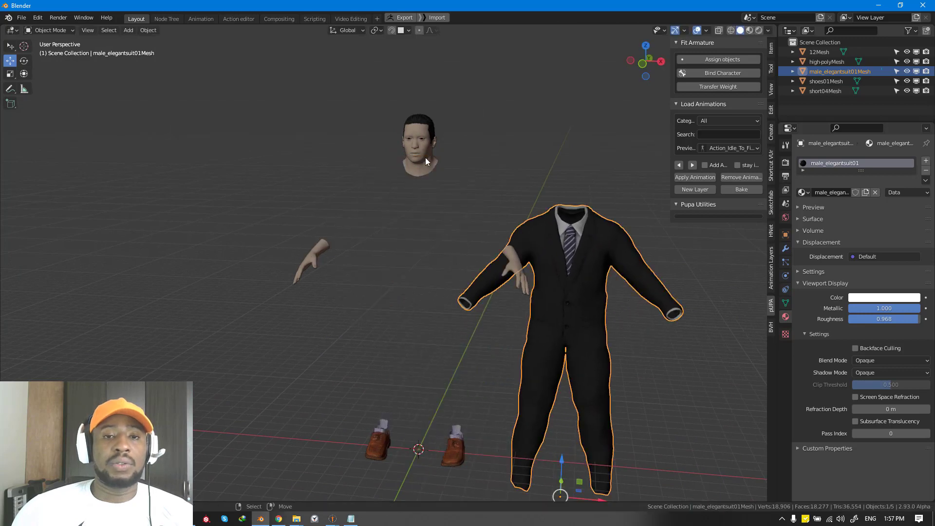
pyautogui.moveTo(447, 182); pyautogui.dragTo(555, 190, button='middle')
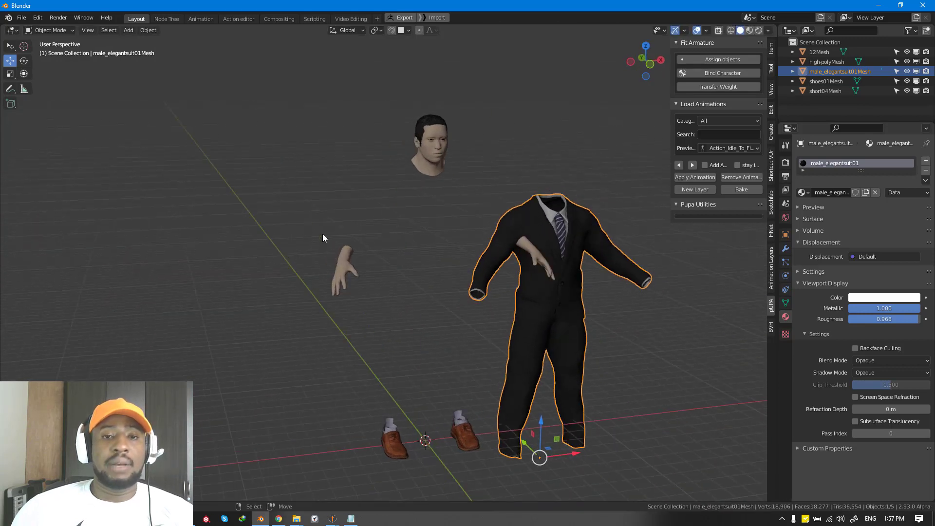
pyautogui.hotkey('ctrl', 'z')
pyautogui.moveTo(482, 247); pyautogui.dragTo(450, 248, button='middle')
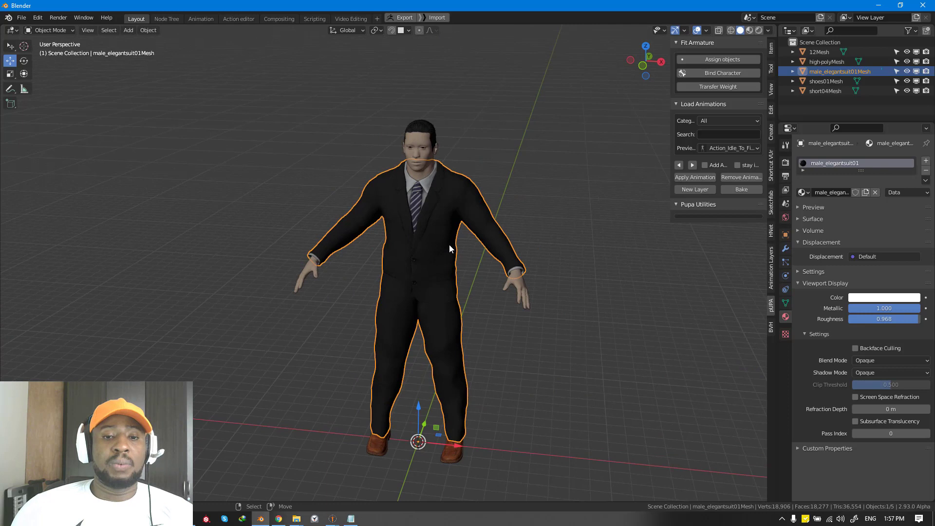
pyautogui.hotkey('alt', 'a')
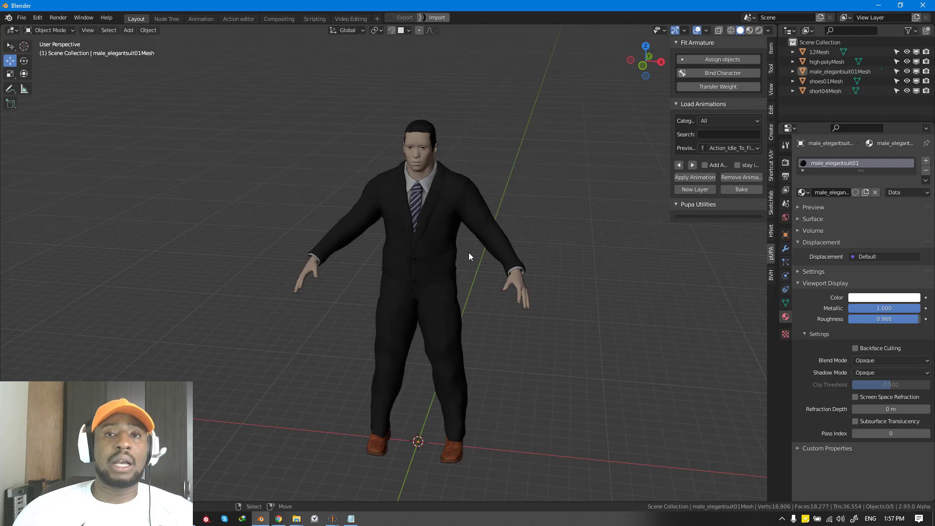
pyautogui.moveTo(472, 259); pyautogui.dragTo(492, 226, button='middle')
pyautogui.click(428, 263)
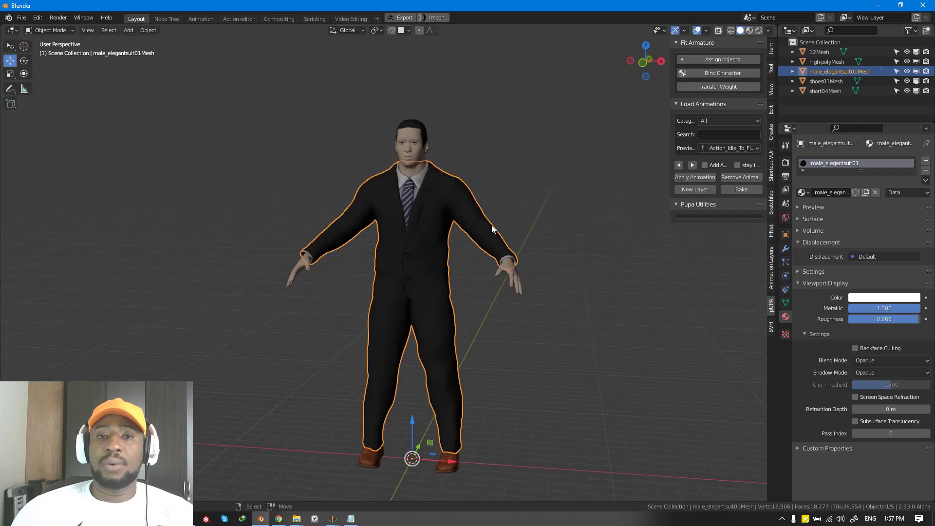
pyautogui.click(492, 225)
pyautogui.press('KP_1')
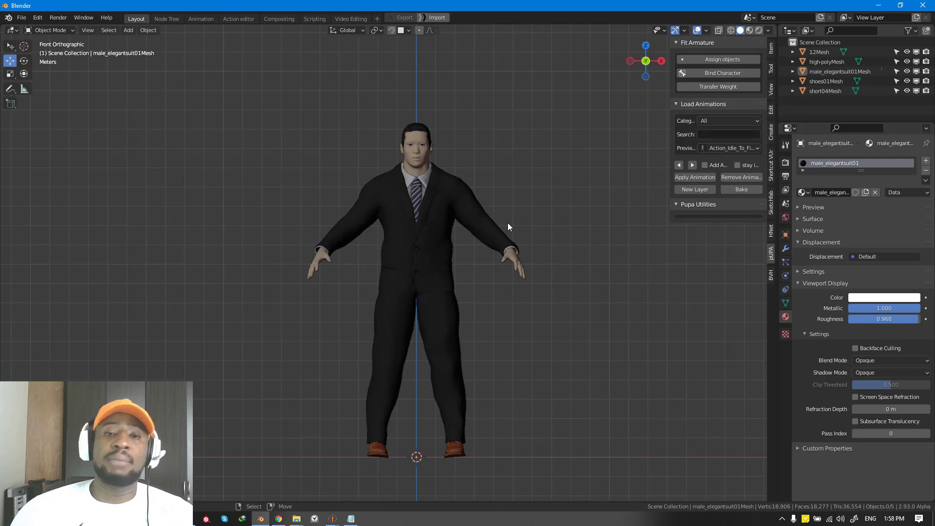
# Step: Select all of the character's meshes and apply their object transforms
pyautogui.press('a')
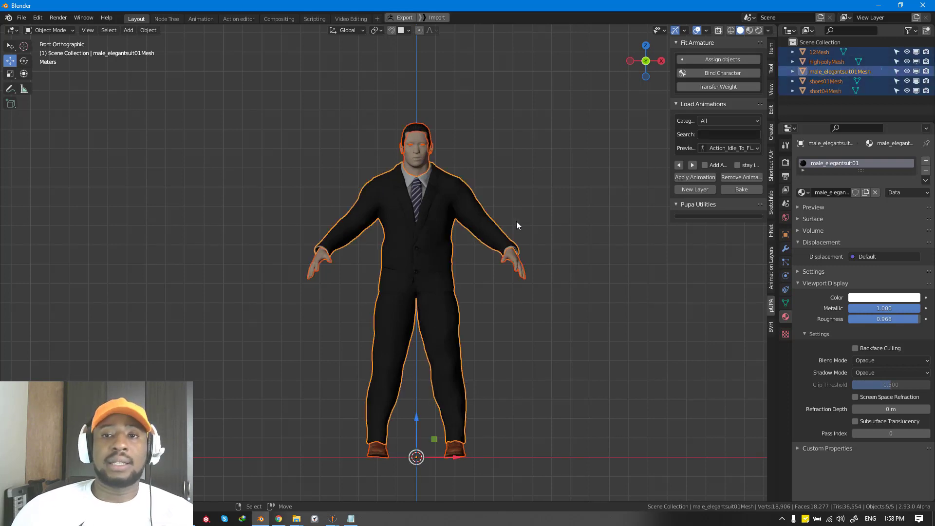
pyautogui.keyDown('shift'); pyautogui.moveTo(494, 294); pyautogui.dragTo(494, 271, button='middle'); pyautogui.keyUp('shift')
pyautogui.moveTo(501, 206); pyautogui.dragTo(465, 218, button='middle')
pyautogui.click(148, 29)
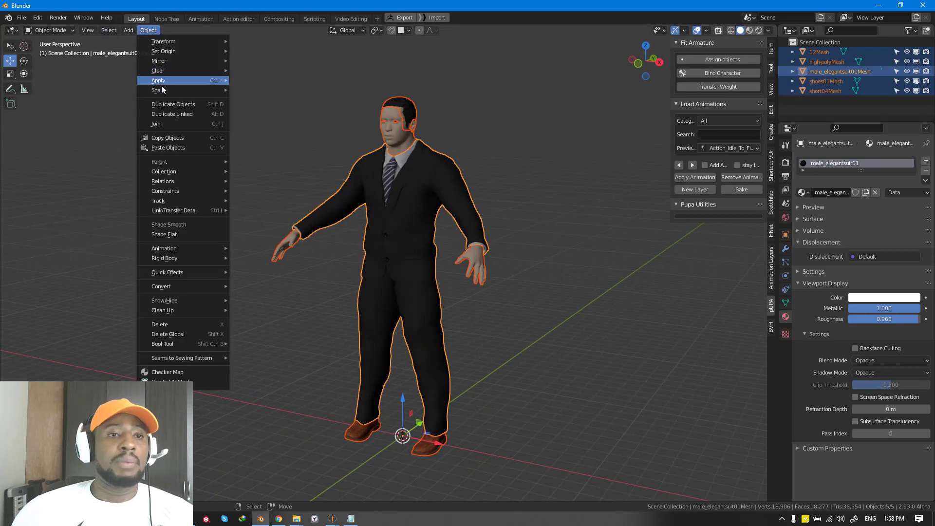
pyautogui.moveTo(162, 82)
pyautogui.click(266, 119)
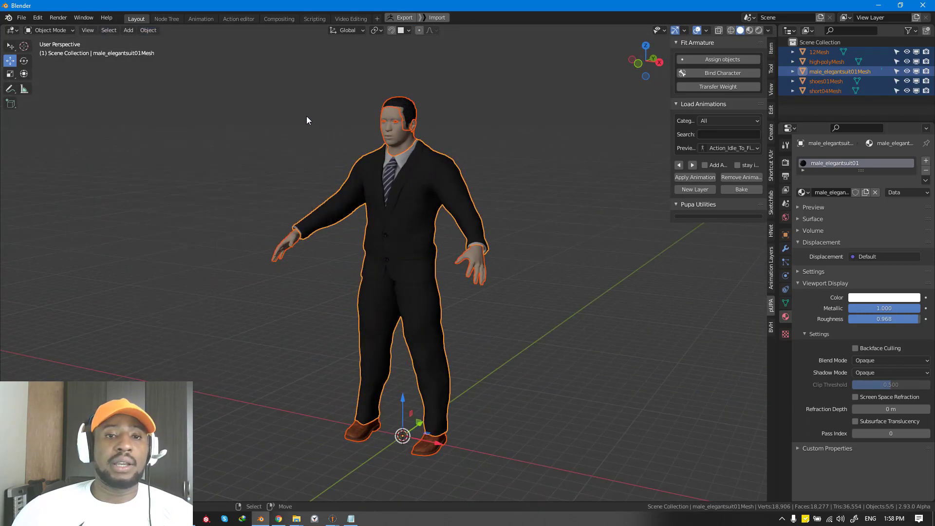
# Step: Set the origins of all selected character meshes to their geometry
pyautogui.moveTo(307, 116); pyautogui.dragTo(358, 101, button='middle')
pyautogui.click(149, 29)
pyautogui.moveTo(159, 51)
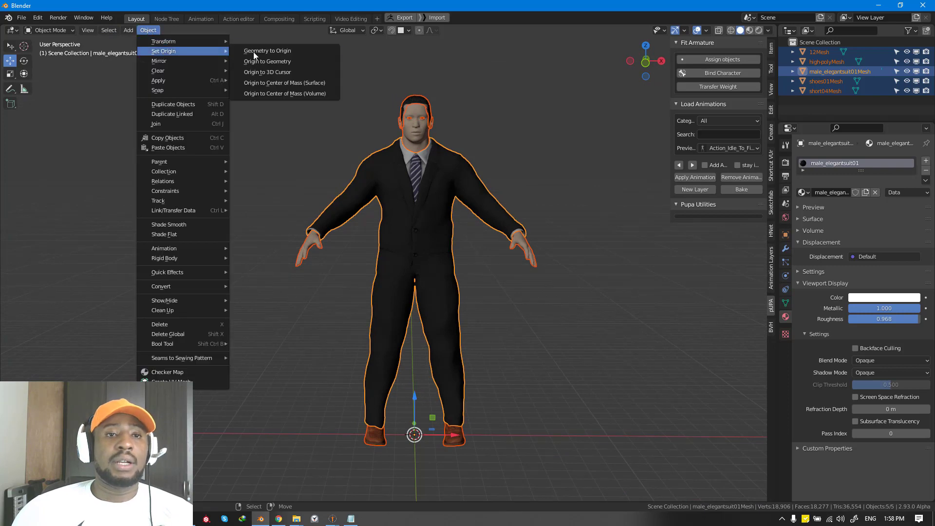
pyautogui.click(270, 59)
pyautogui.moveTo(442, 135); pyautogui.dragTo(445, 160, button='middle')
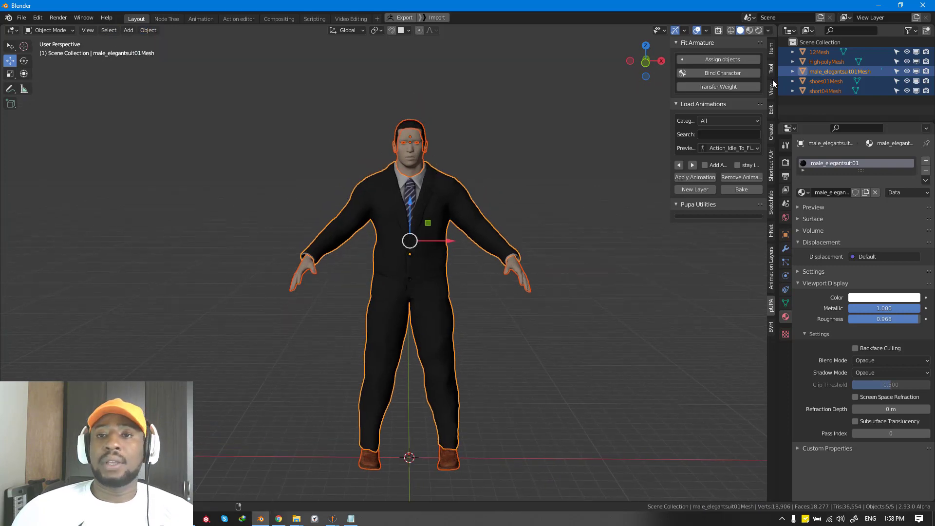
# Step: Assign the selected meshes to a new pUPA collection named "big boy" with the fingers option disabled, adding the control points
pyautogui.click(728, 61)
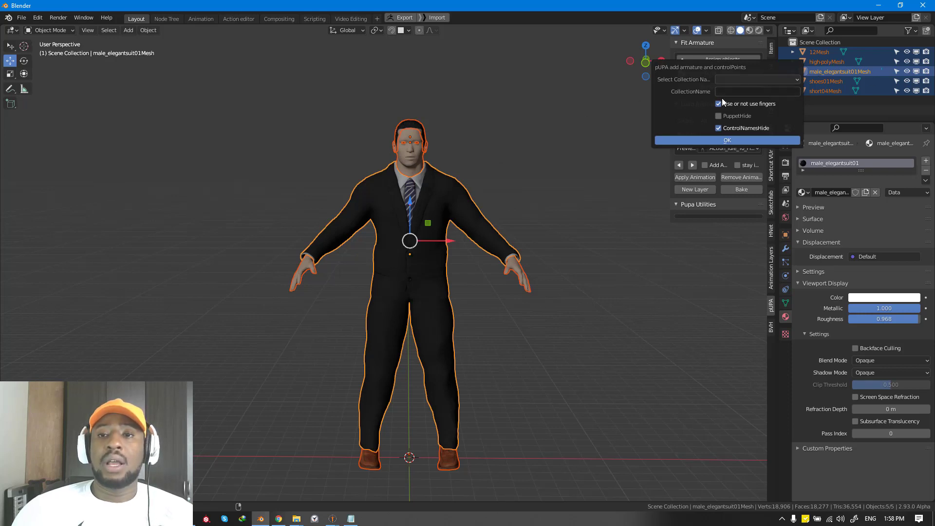
pyautogui.click(758, 93)
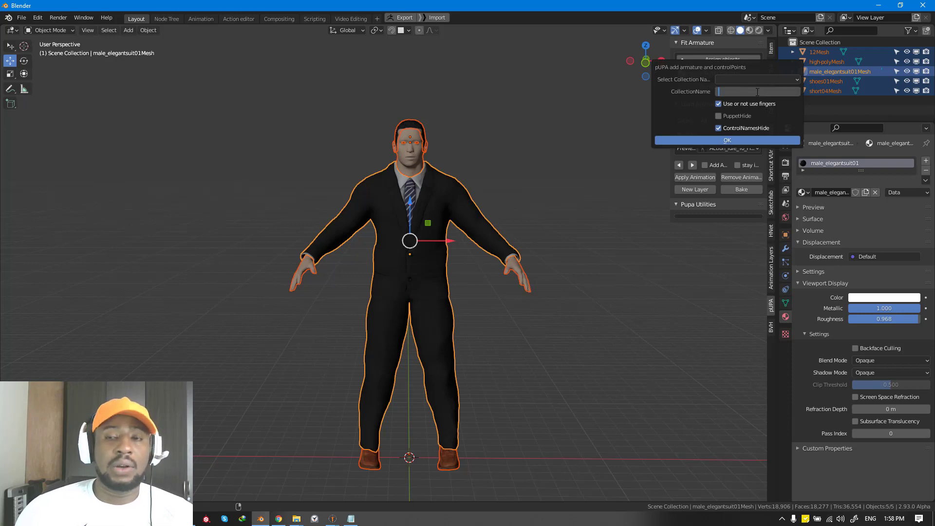
pyautogui.write('big boy')
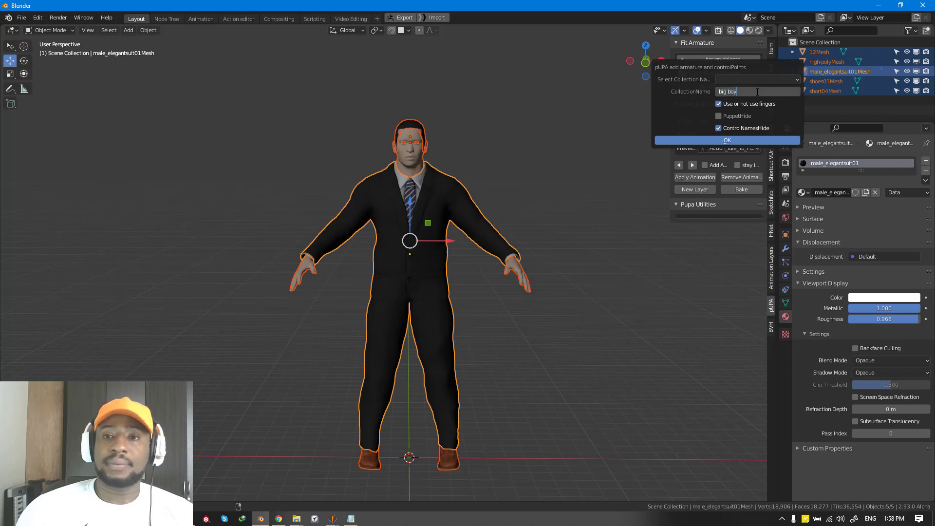
pyautogui.press('Return')
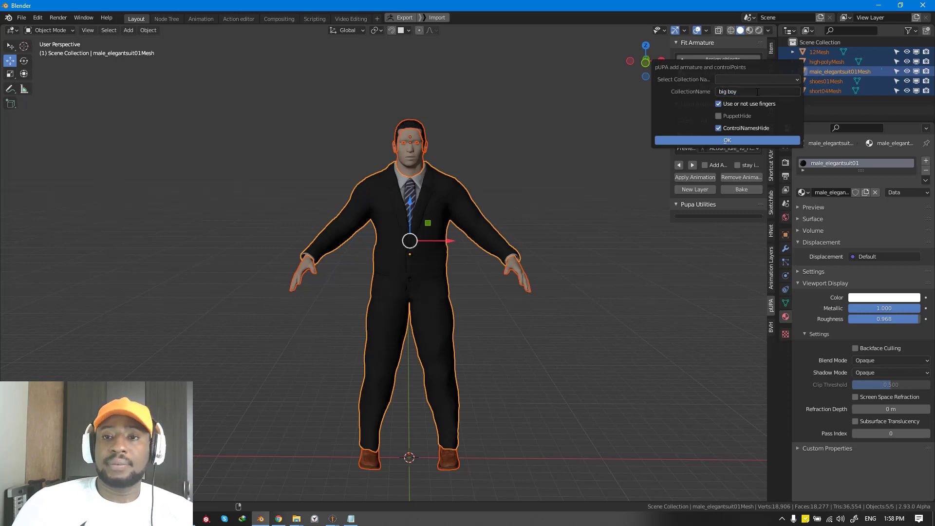
pyautogui.click(720, 104)
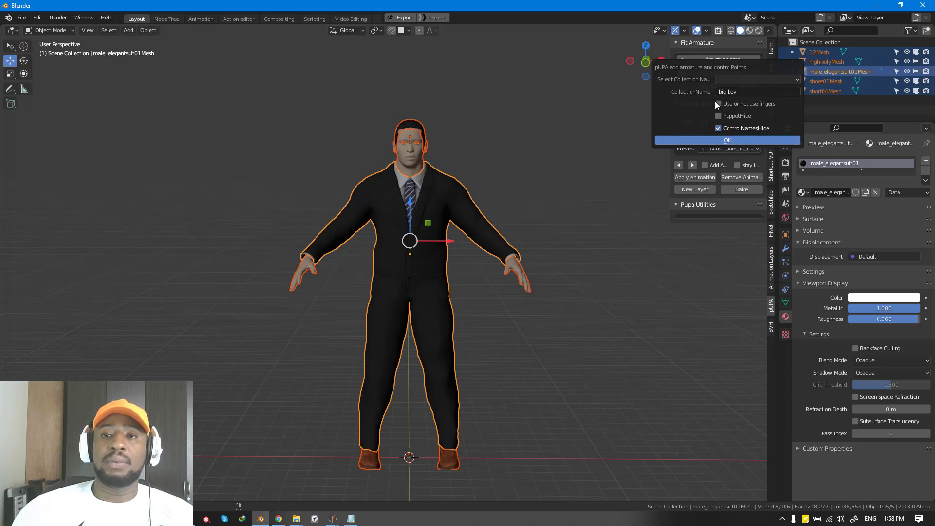
pyautogui.click(727, 142)
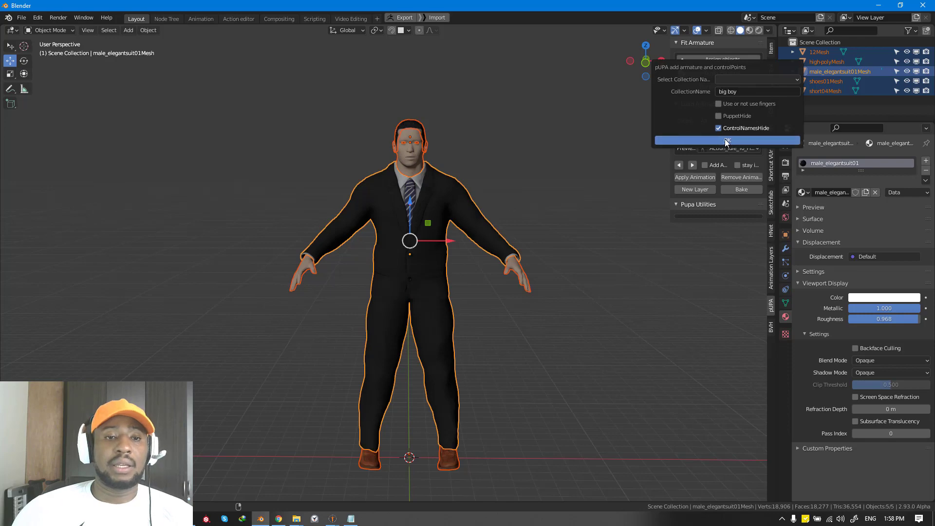
pyautogui.press('KP_1')
pyautogui.keyDown('shift'); pyautogui.moveTo(341, 244); pyautogui.dragTo(453, 198, button='middle'); pyautogui.keyUp('shift')
pyautogui.scroll(-4, 452, 199)
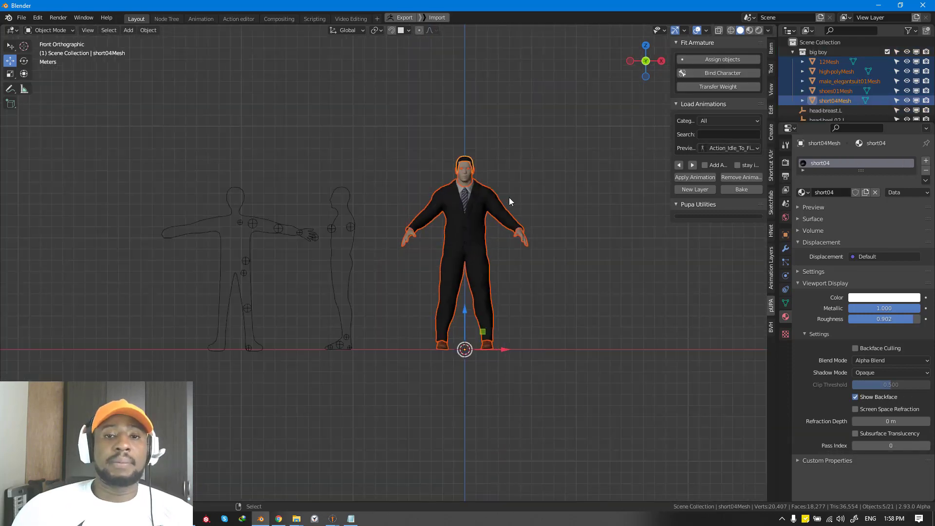
# Step: Deselect the character and enable snapping to Volume, with the guide figures and character framed in front view
pyautogui.click(509, 197)
pyautogui.moveTo(509, 197); pyautogui.dragTo(236, 229, button='middle')
pyautogui.press('KP_1')
pyautogui.scroll(2, 333, 202)
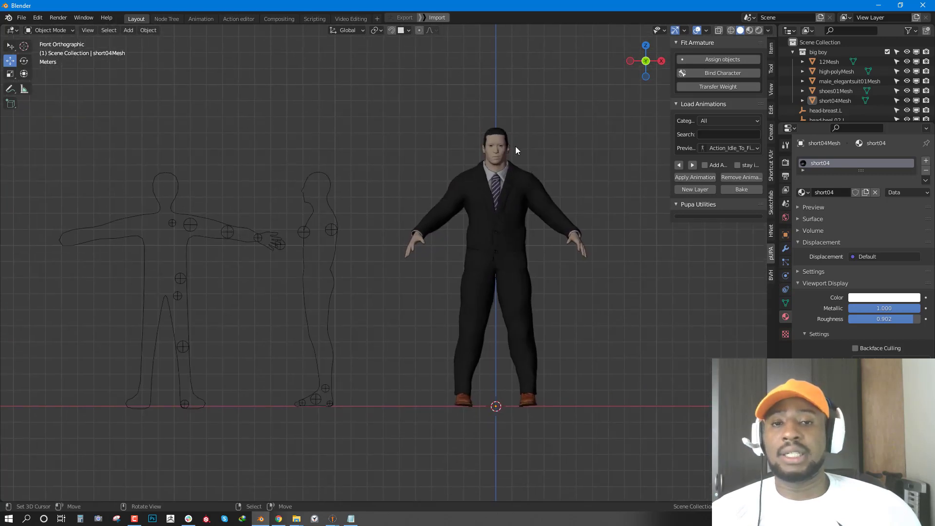
pyautogui.keyDown('shift'); pyautogui.moveTo(587, 105); pyautogui.dragTo(555, 127, button='middle'); pyautogui.keyUp('shift')
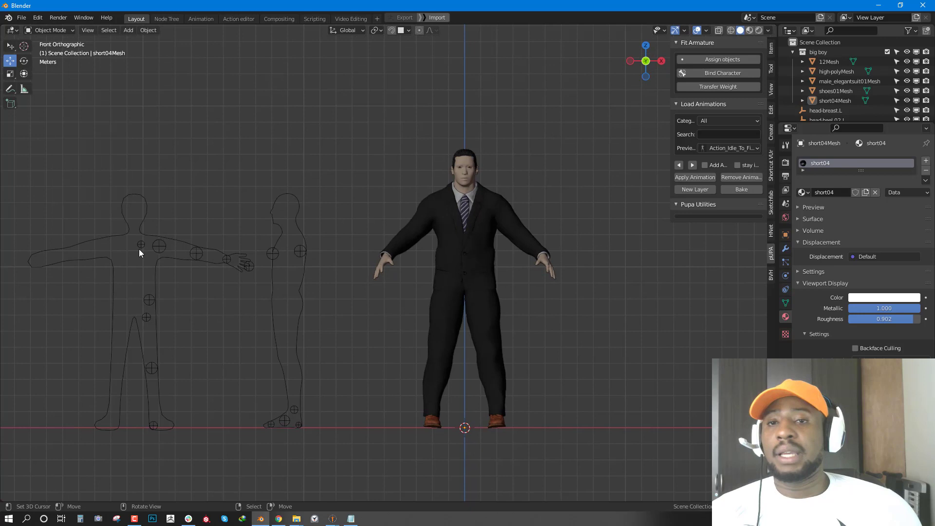
pyautogui.click(407, 32)
pyautogui.click(374, 99)
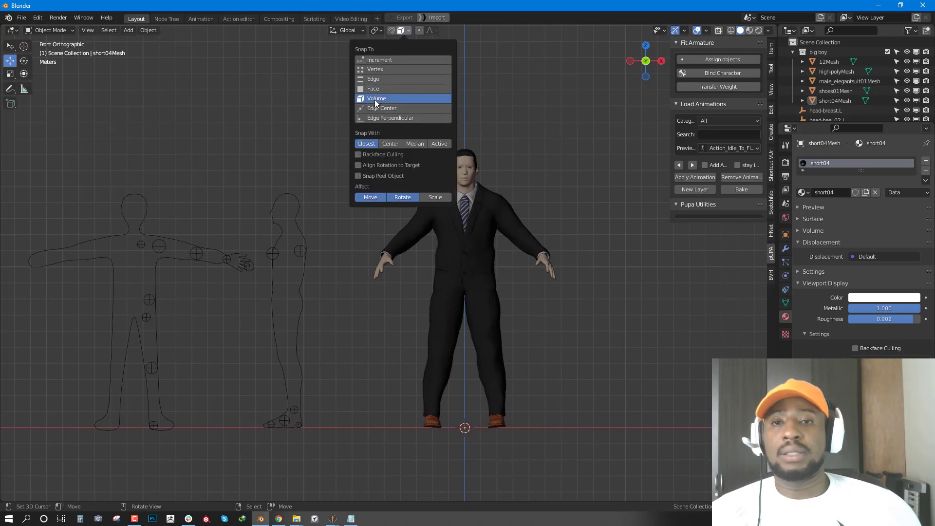
pyautogui.click(390, 31)
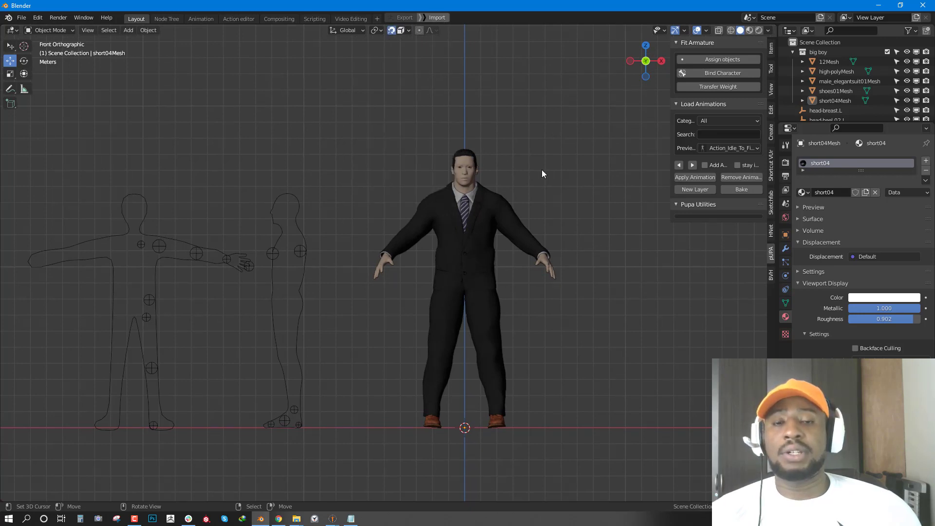
# Step: Move the two left shoulder control points from the guide figure to the character's collar base and shoulder joint
pyautogui.click(138, 245)
pyautogui.press('g')
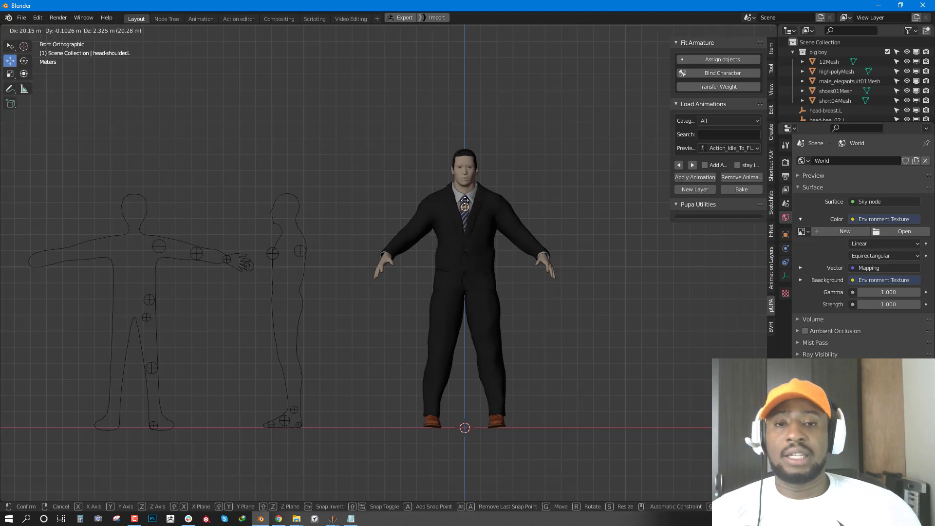
pyautogui.click(471, 196)
pyautogui.click(159, 248)
pyautogui.press('g')
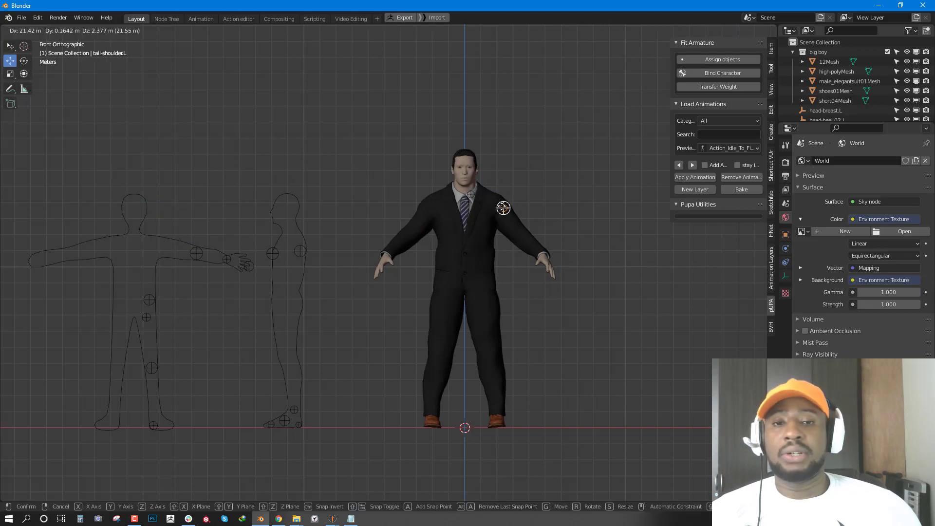
pyautogui.click(502, 206)
# Step: Move the pelvis, hip, knee and ankle control points from the front guide figure to the character's left hip and leg
pyautogui.click(149, 300)
pyautogui.press('g')
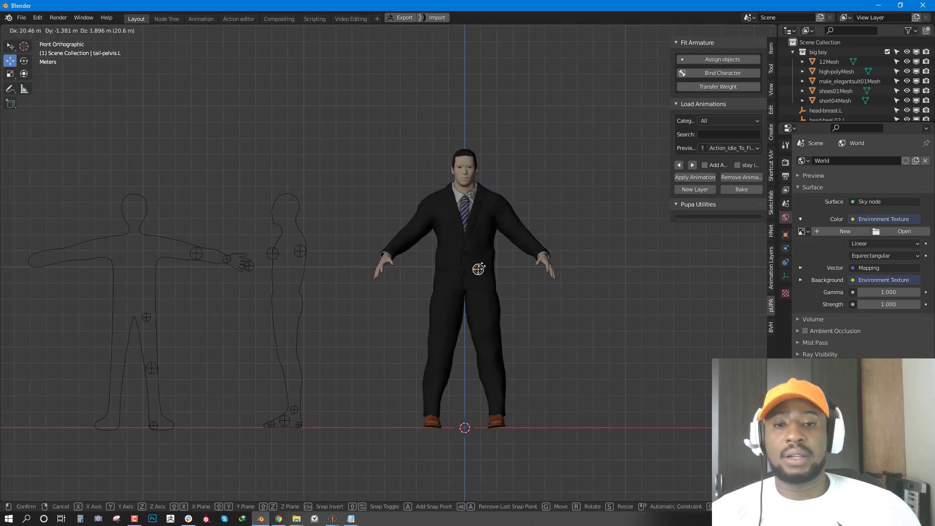
pyautogui.click(503, 421)
pyautogui.press('KP_3')
pyautogui.press('KP_1')
# Step: Move the elbow, wrist and hand control points from the front guide figure to the character's left arm
pyautogui.rightClick(197, 254)
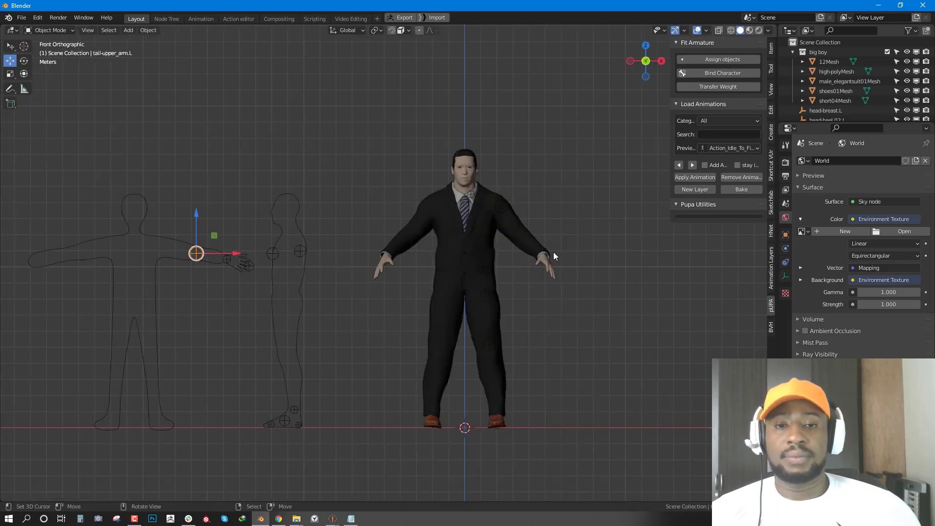
pyautogui.press('g')
pyautogui.click(518, 230)
pyautogui.rightClick(226, 260)
pyautogui.moveTo(568, 314); pyautogui.dragTo(527, 335, button='middle')
pyautogui.press('g')
pyautogui.click(520, 315)
# Step: Rotate the breast control points 90° about the global Z axis and place them at the character's left chest
pyautogui.rightClick(281, 249)
pyautogui.press('KP_1')
pyautogui.press('r')
pyautogui.press('z')
pyautogui.press('9')
pyautogui.press('0')
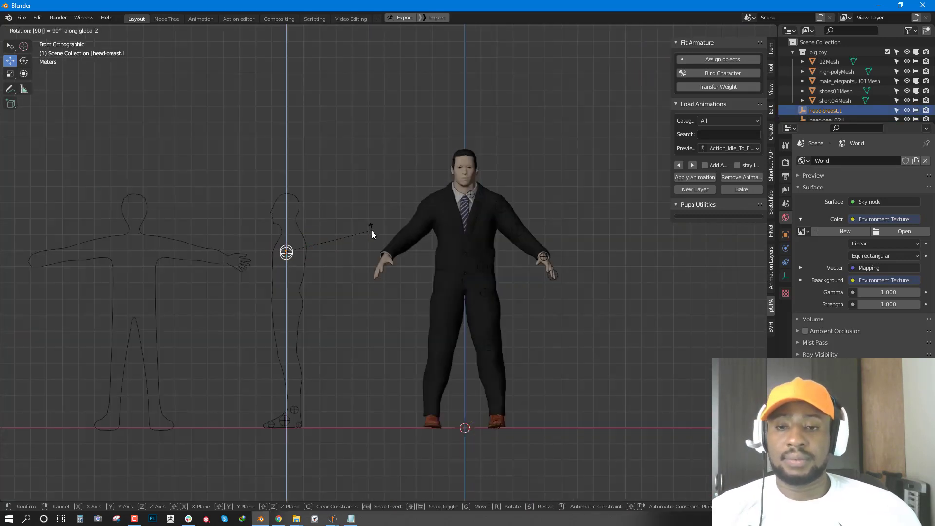
pyautogui.press('KP_3')
pyautogui.rightClick(419, 243)
pyautogui.press('g')
pyautogui.click(394, 248)
# Step: Rotate the foot and heel control points 90° about the global Z axis and move them onto the character's left foot
pyautogui.press('KP_1')
pyautogui.keyDown('shift'); pyautogui.click(315, 332); pyautogui.keyUp('shift')
pyautogui.press('r')
pyautogui.press('z')
pyautogui.press('9')
pyautogui.press('0')
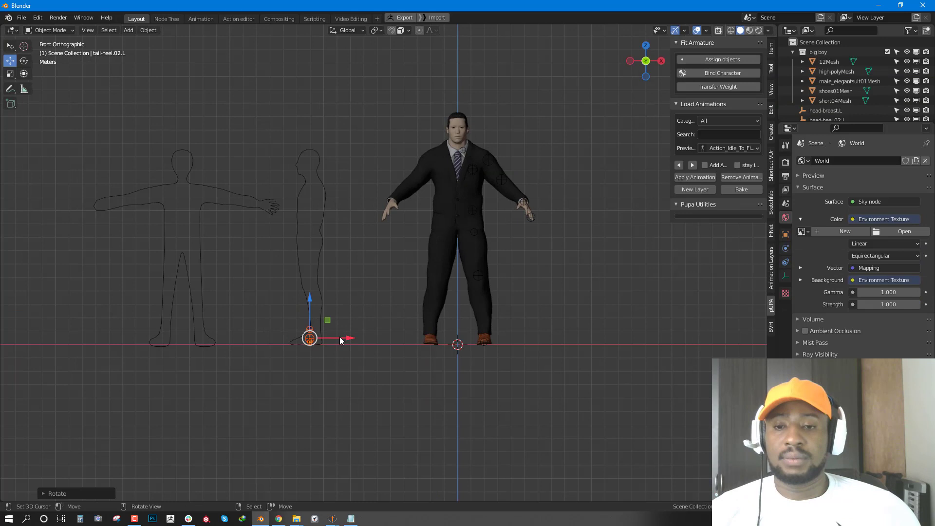
pyautogui.press('g')
pyautogui.click(518, 341)
# Step: Shift the pelvis control point backward to the middle of the character's torso in side view
pyautogui.moveTo(518, 340); pyautogui.dragTo(521, 392, button='middle')
pyautogui.press('KP_3')
pyautogui.scroll(-3, 425, 232)
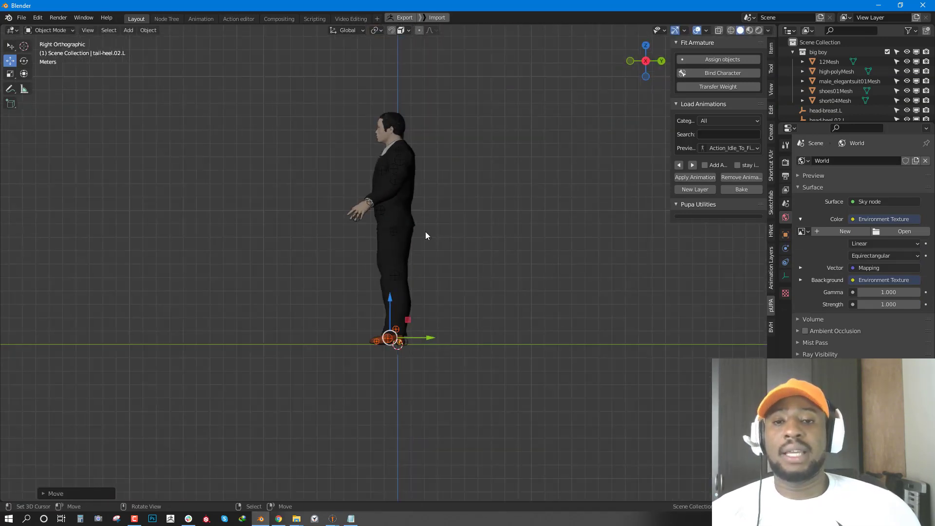
pyautogui.scroll(4, 425, 232)
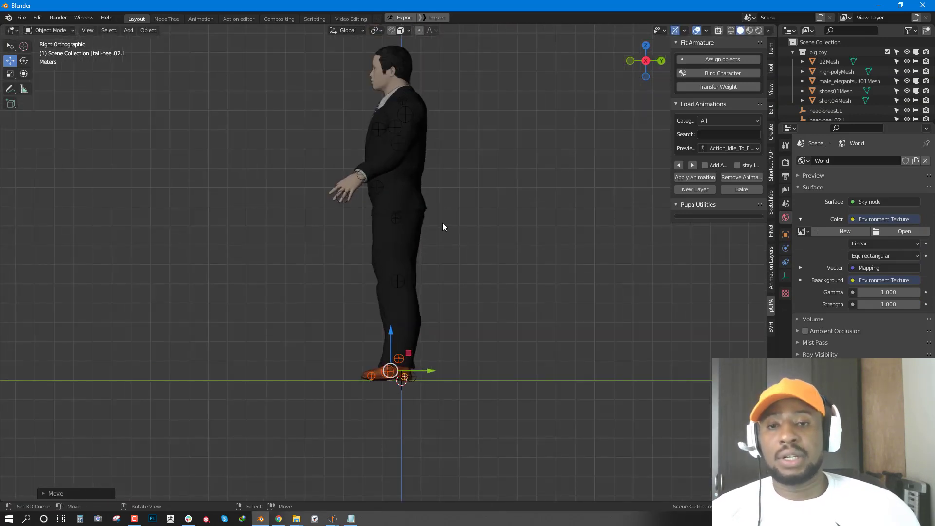
pyautogui.click(386, 189)
pyautogui.scroll(2, 389, 222)
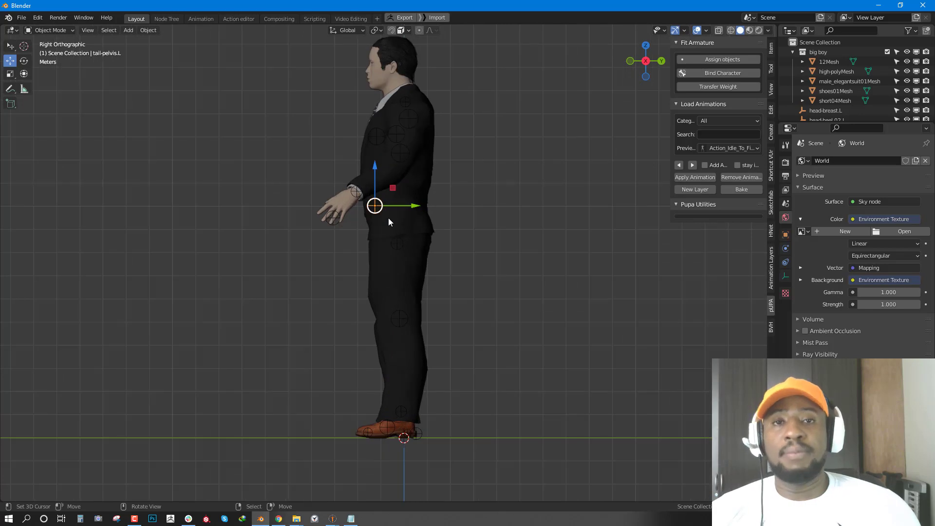
pyautogui.press('g')
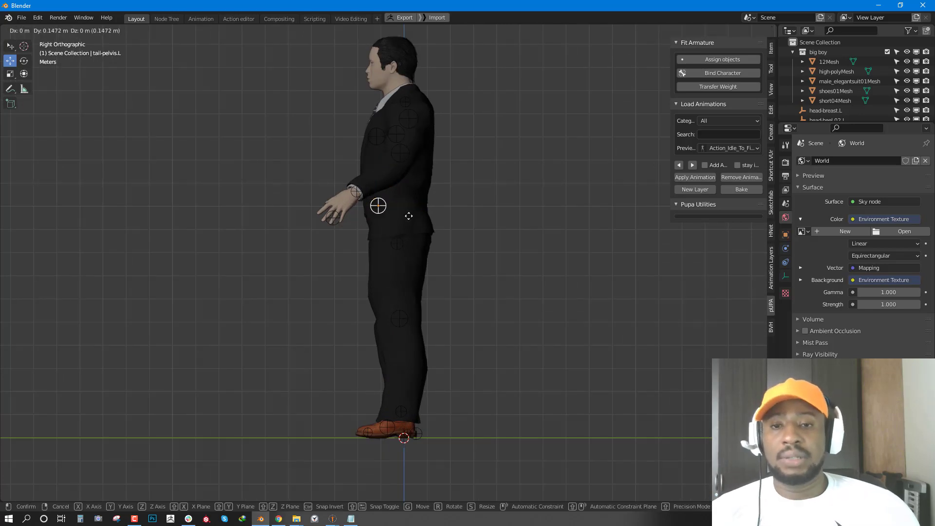
pyautogui.click(414, 214)
pyautogui.moveTo(414, 214); pyautogui.dragTo(428, 231, button='middle')
pyautogui.click(385, 210)
pyautogui.press('KP_3')
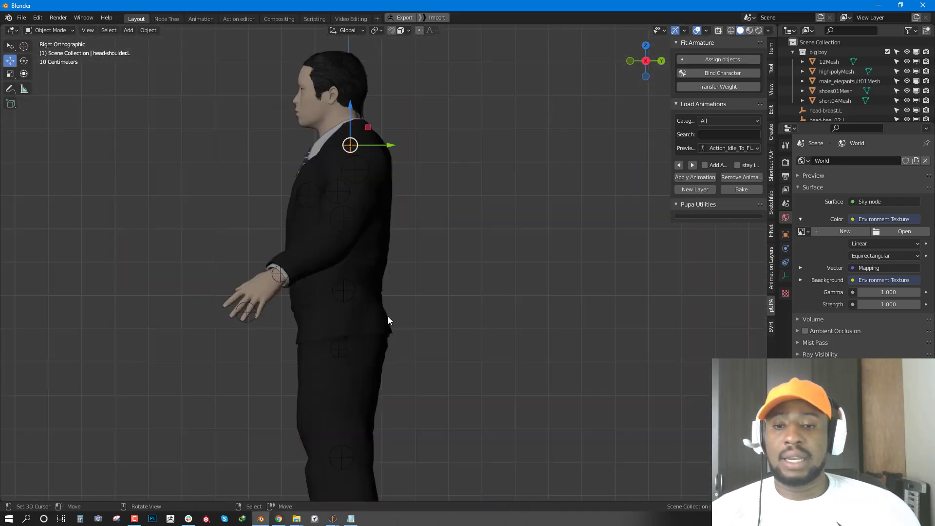
# Step: Move the left knee control point forward, near the front of the knee, in side view
pyautogui.keyDown('shift'); pyautogui.moveTo(381, 402); pyautogui.dragTo(400, 278, button='middle'); pyautogui.keyUp('shift')
pyautogui.rightClick(378, 326)
pyautogui.press('g')
pyautogui.click(362, 329)
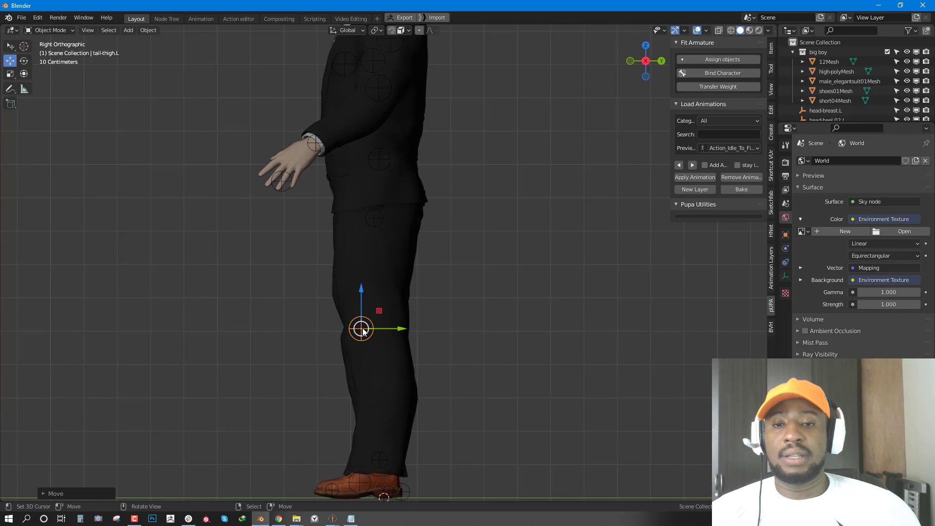
pyautogui.press('g')
pyautogui.click(361, 328)
pyautogui.moveTo(381, 333); pyautogui.dragTo(380, 333, button='middle')
pyautogui.press('KP_3')
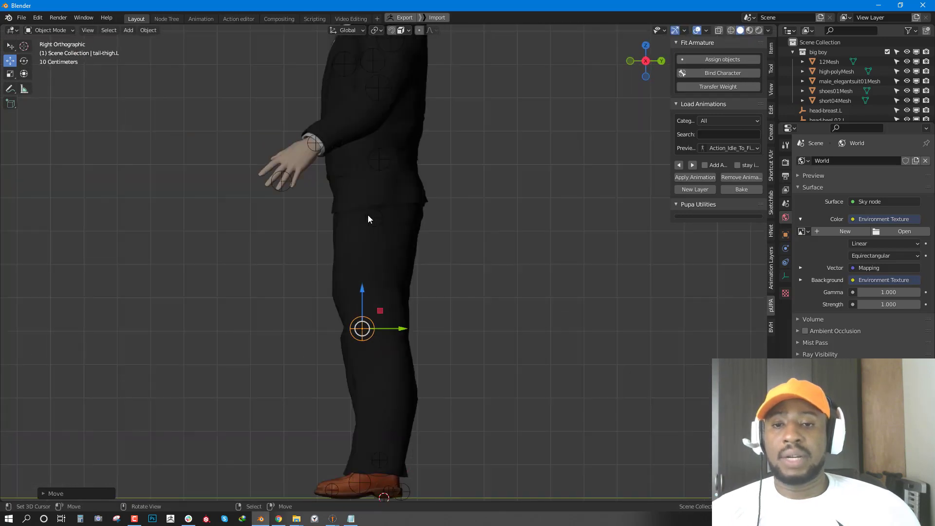
# Step: Annotate the leg in side view with strokes bending forward at the knee and continuing down into the foot
pyautogui.hotkey('shift', 'space')
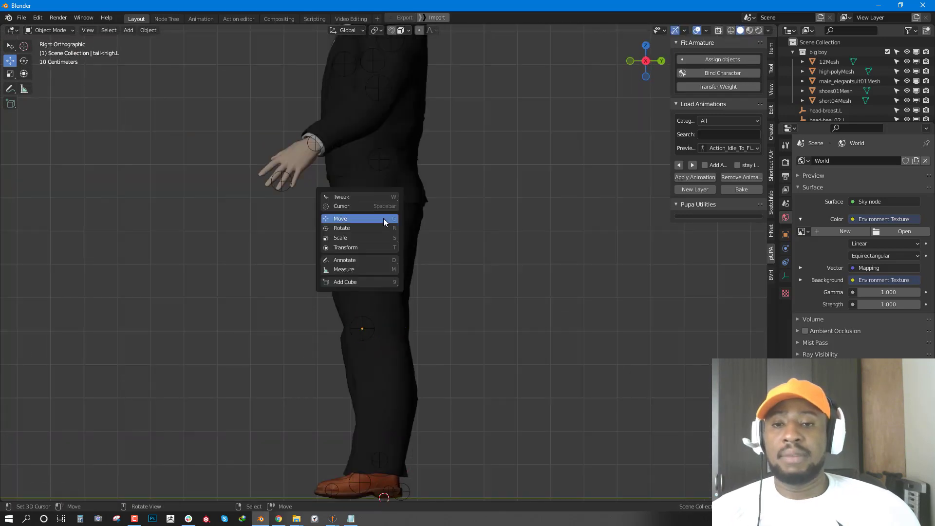
pyautogui.click(353, 261)
pyautogui.moveTo(376, 221)
pyautogui.mouseDown()
pyautogui.moveTo(348, 331)
pyautogui.moveTo(387, 464)
pyautogui.moveTo(334, 486)
pyautogui.moveTo(385, 474)
pyautogui.mouseUp()
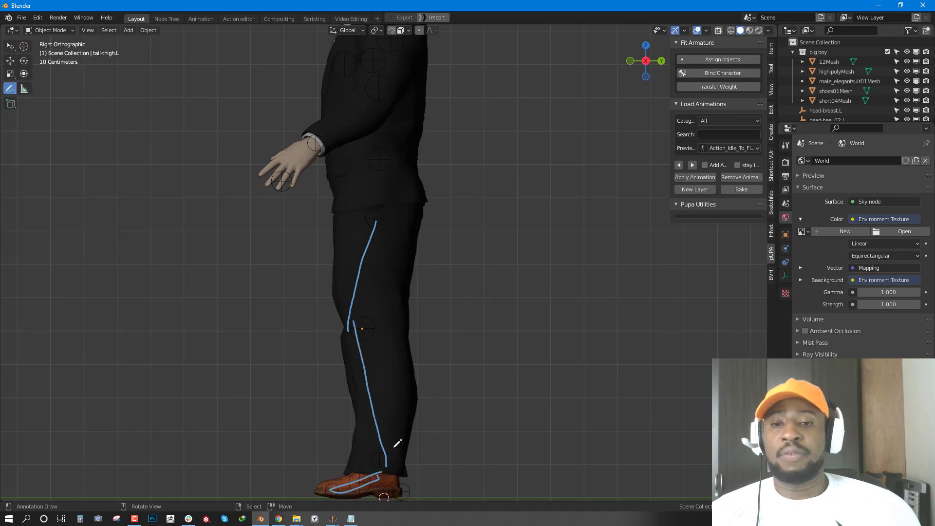
# Step: Annotate the left leg in front view with a line that bends outward at the knee
pyautogui.press('KP_1')
pyautogui.scroll(-2, 569, 388)
pyautogui.moveTo(412, 357); pyautogui.dragTo(395, 366, button='middle')
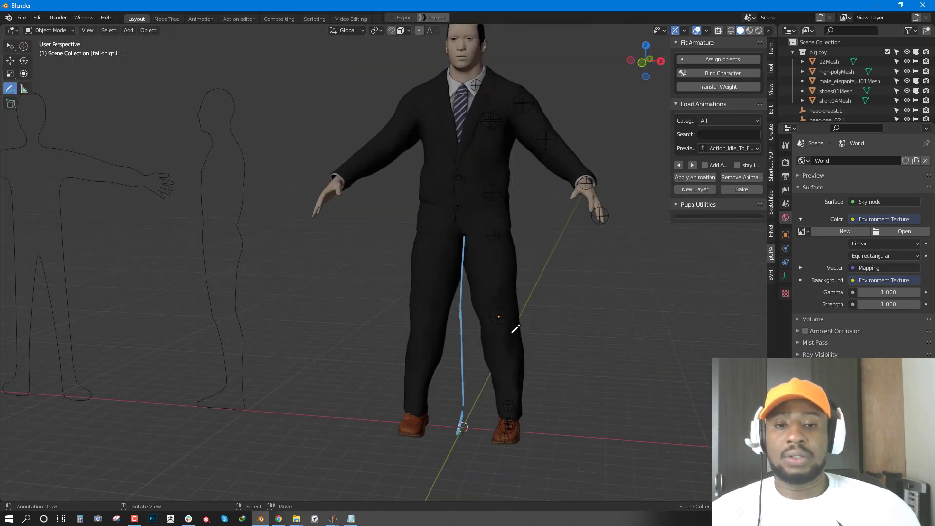
pyautogui.press('KP_1')
pyautogui.moveTo(488, 235)
pyautogui.mouseDown()
pyautogui.moveTo(525, 338)
pyautogui.moveTo(517, 436)
pyautogui.moveTo(502, 448)
pyautogui.mouseUp()
# Step: Switch back to the Move tool, nudge the left knee control point into the leg in front view, and deselect it
pyautogui.hotkey('shift', 'space')
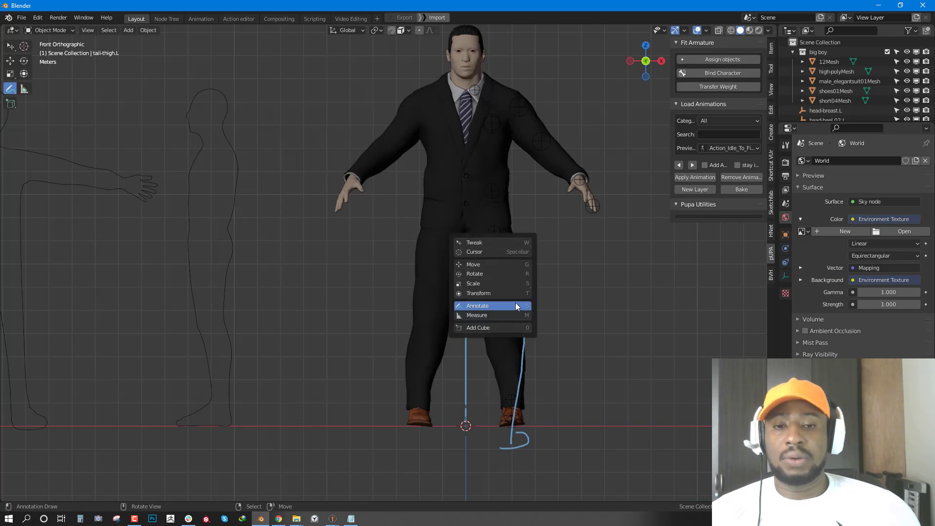
pyautogui.click(483, 266)
pyautogui.press('g')
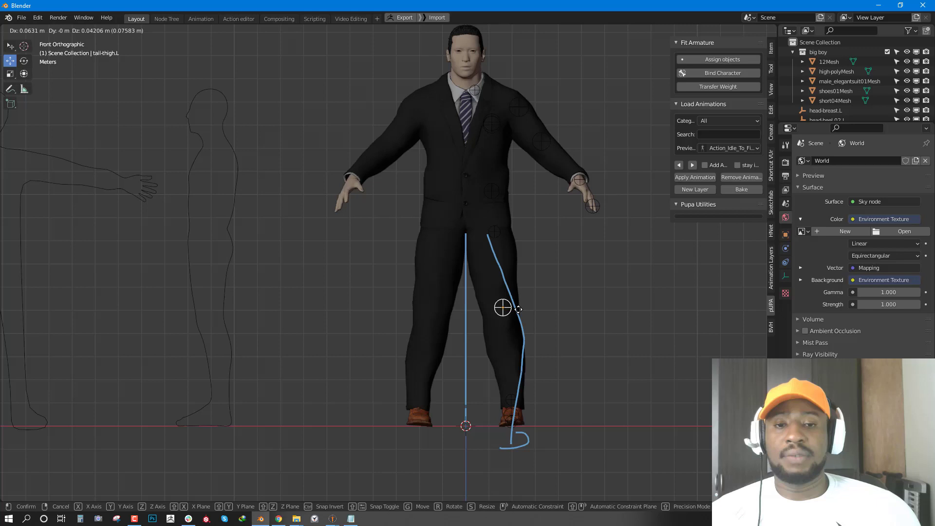
pyautogui.click(519, 312)
pyautogui.hotkey('alt', 'a')
pyautogui.moveTo(531, 309); pyautogui.dragTo(532, 319, button='middle')
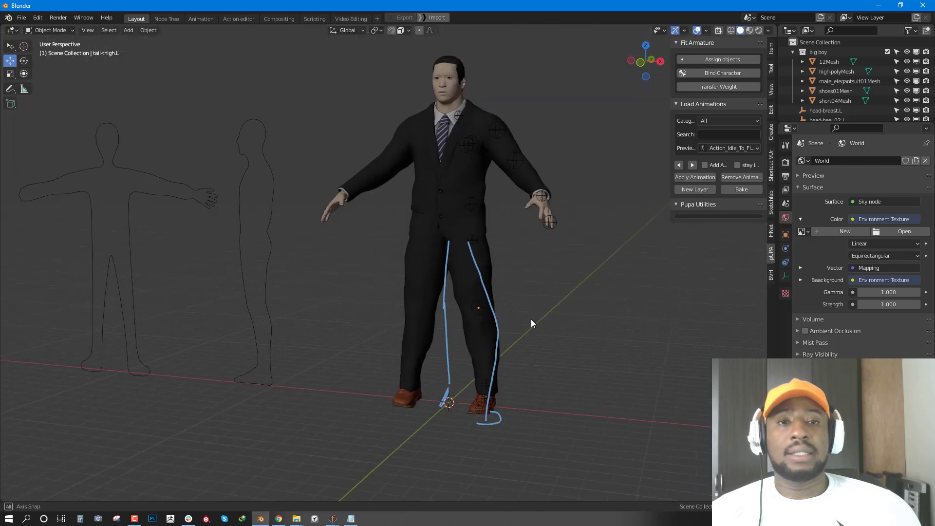
# Step: Remove the annotation strokes drawn over the character's legs
pyautogui.press('q')
pyautogui.click(549, 223)
pyautogui.moveTo(551, 223)
pyautogui.mouseDown(button='middle')
pyautogui.moveTo(493, 238)
pyautogui.moveTo(603, 166)
pyautogui.mouseUp(button='middle')
# Step: Bind the "big boy" collection to the pUPA armature using Automatic weight, with fingers and MetaRig preview disabled
pyautogui.click(707, 74)
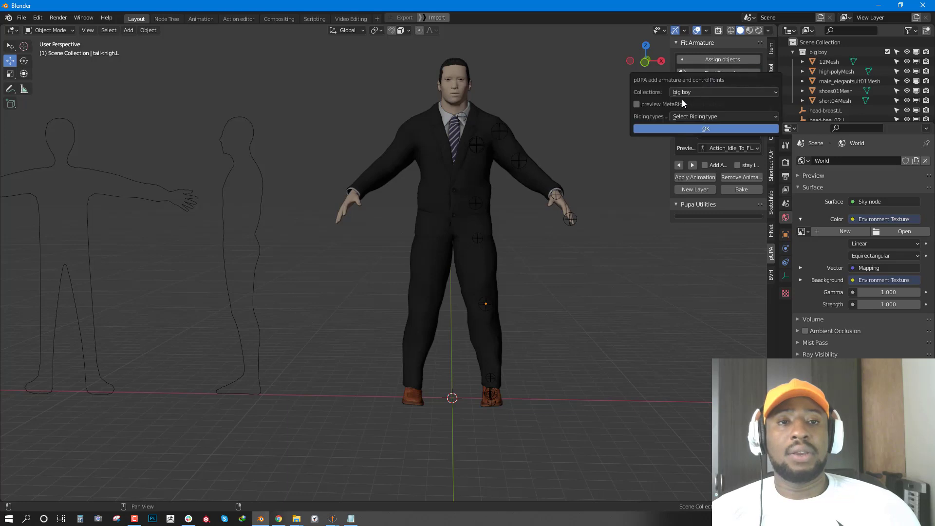
pyautogui.click(730, 117)
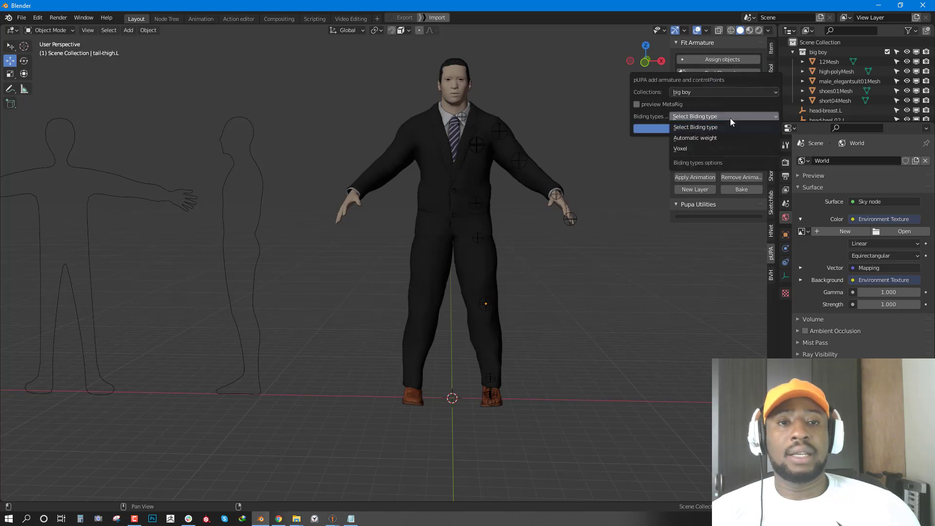
pyautogui.click(699, 137)
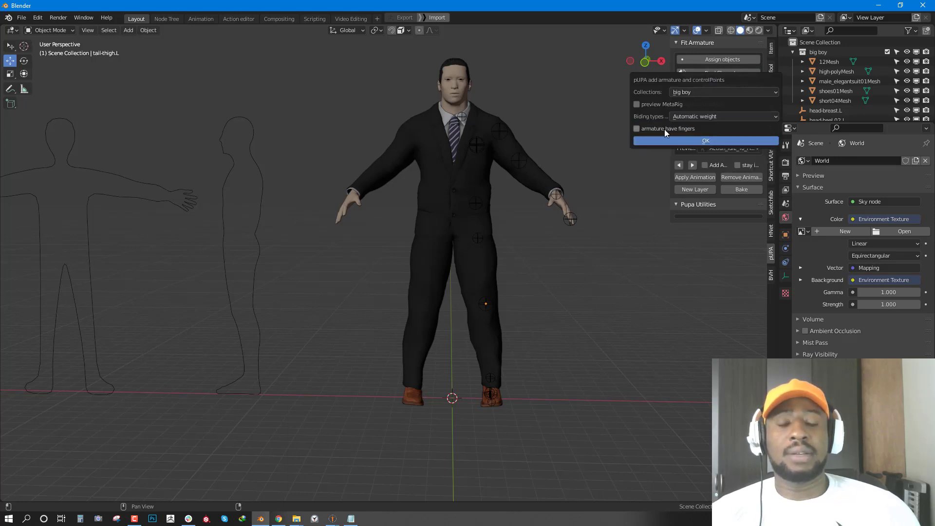
pyautogui.click(688, 94)
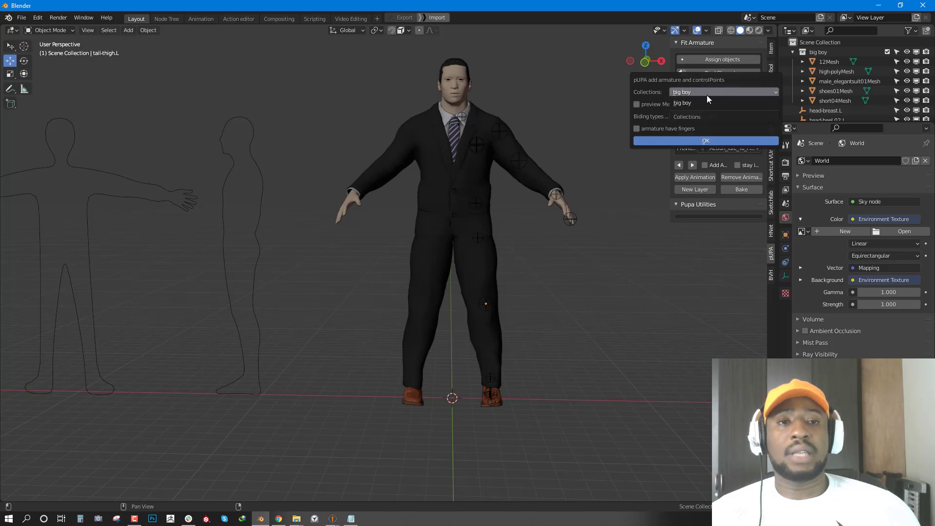
pyautogui.click(702, 104)
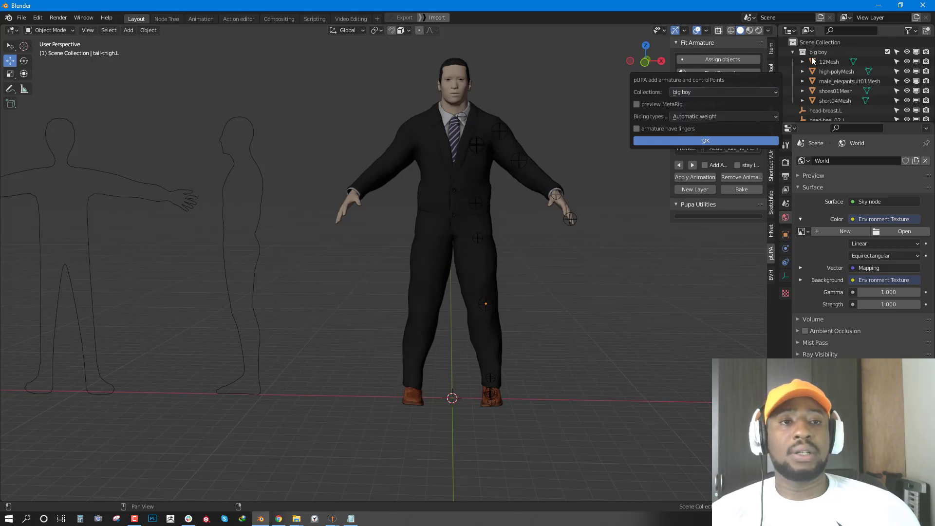
pyautogui.click(696, 139)
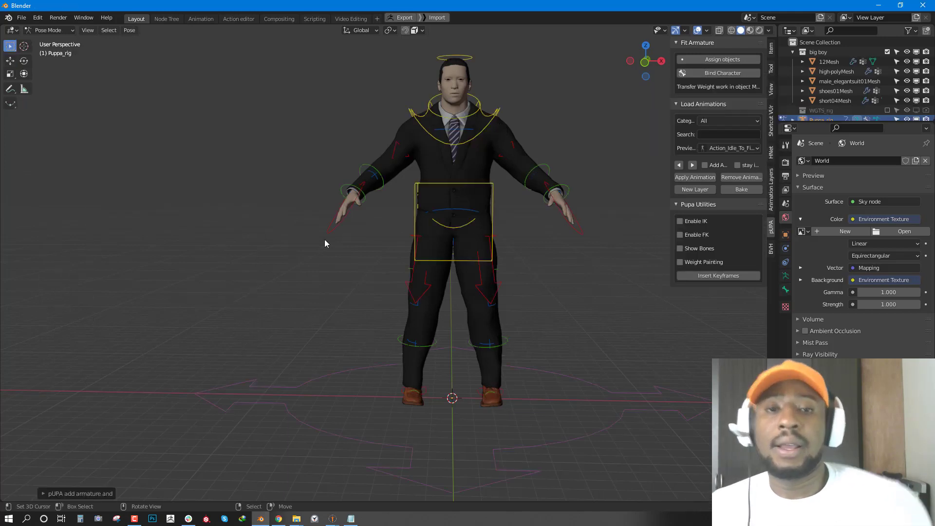
# Step: Test the generated rig by temporarily rotating the chest control and moving the torso control
pyautogui.click(583, 232)
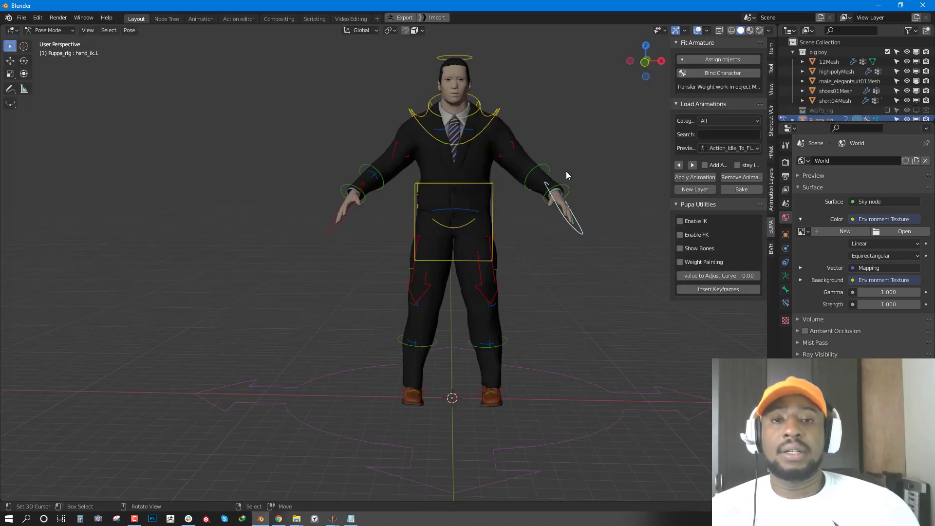
pyautogui.rightClick(479, 129)
pyautogui.rightClick(482, 130)
pyautogui.press('r')
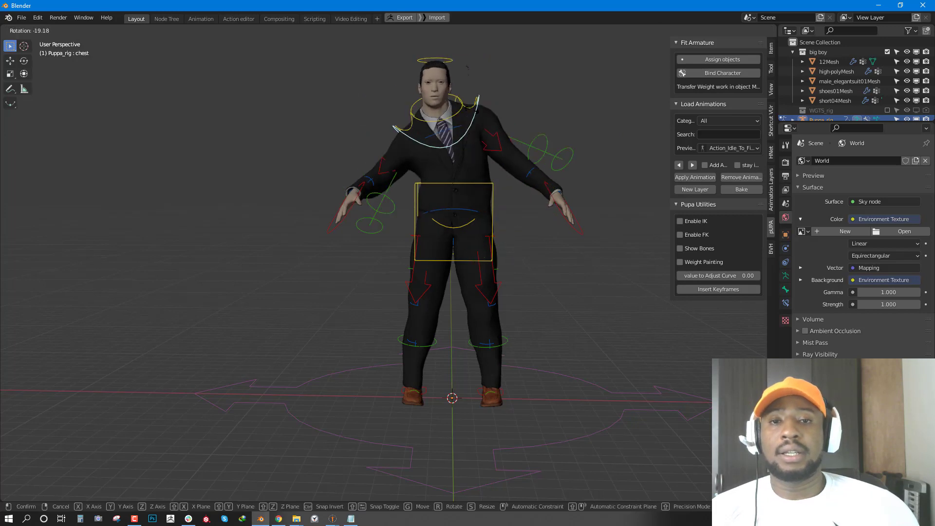
pyautogui.rightClick(460, 193)
pyautogui.click(460, 196)
pyautogui.press('g')
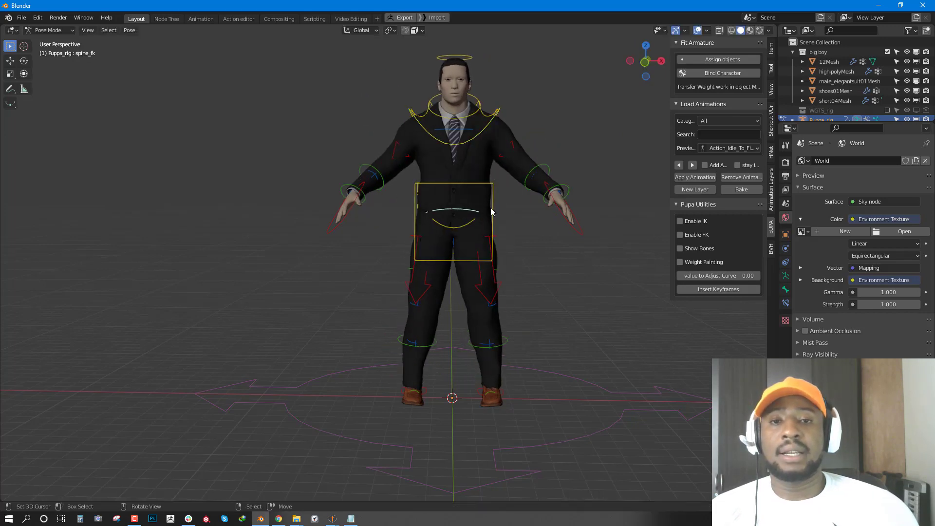
pyautogui.press('Escape')
# Step: Apply the Locomotion animation whose name starts with "PuppBrutal_To_H" to the rig and dismiss the retargeting message
pyautogui.click(711, 121)
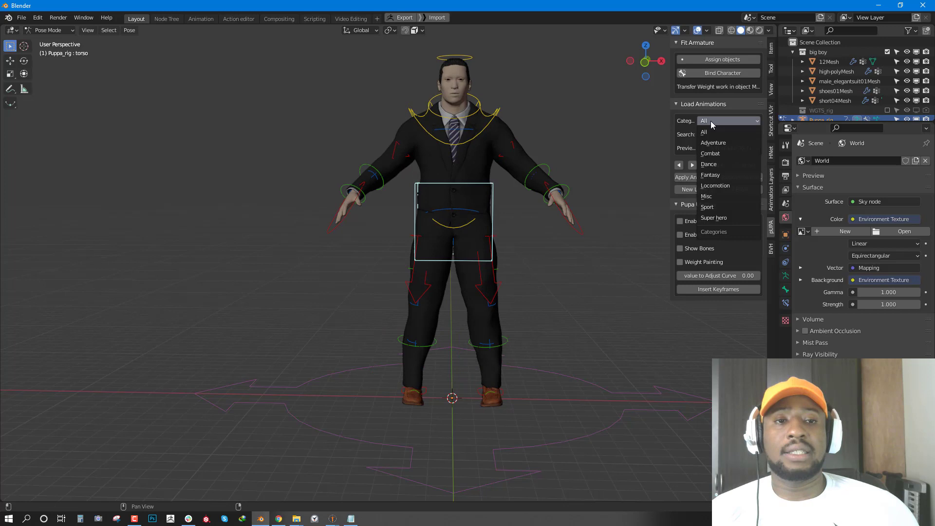
pyautogui.click(720, 188)
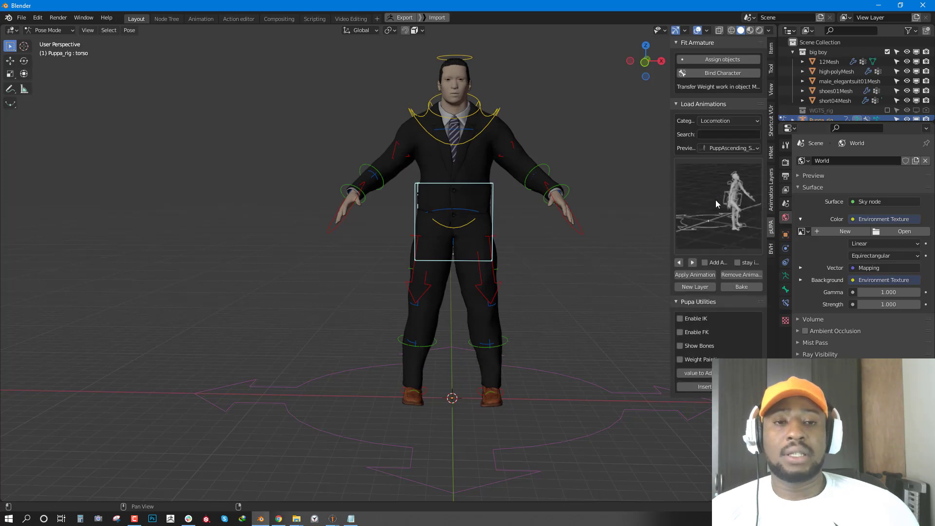
pyautogui.click(715, 199)
pyautogui.click(696, 275)
pyautogui.click(696, 275)
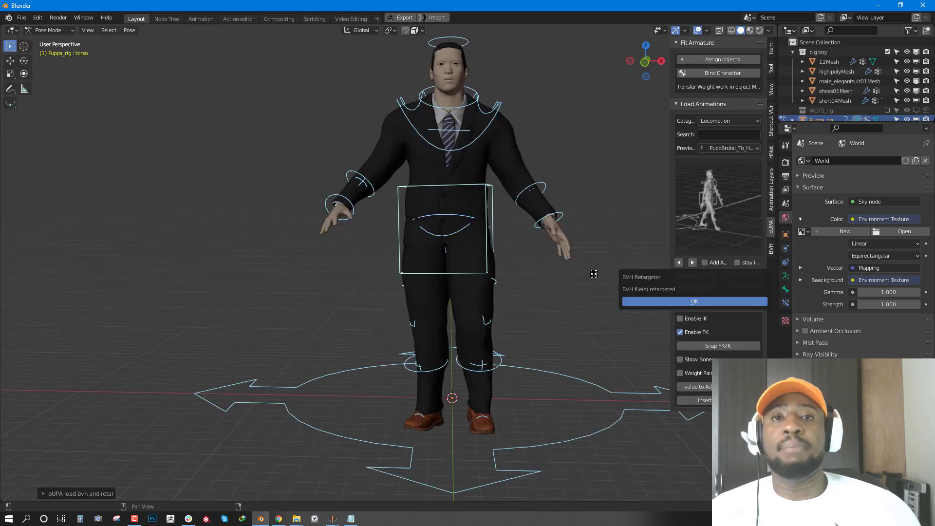
pyautogui.click(657, 299)
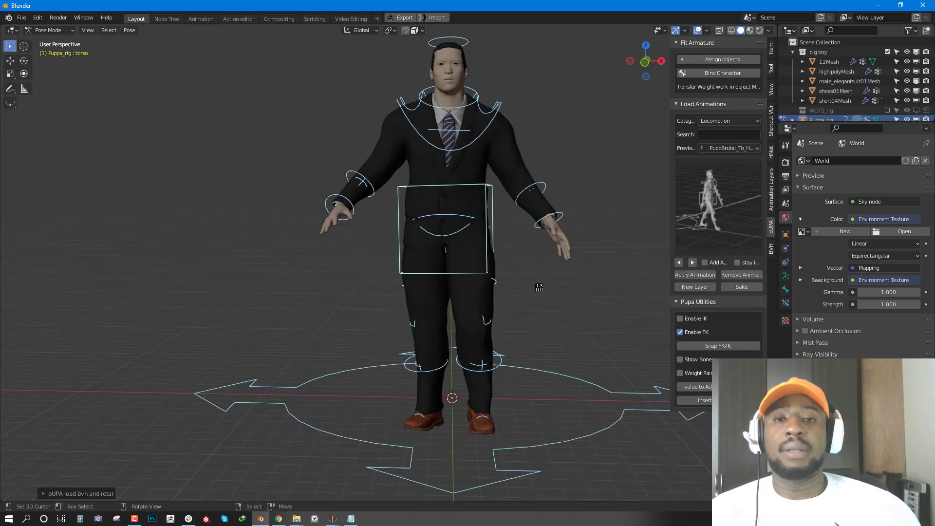
# Step: Play the applied animation and watch the character's walk from an angled view
pyautogui.scroll(-4, 539, 285)
pyautogui.moveTo(559, 295)
pyautogui.mouseDown(button='middle')
pyautogui.moveTo(577, 294)
pyautogui.moveTo(552, 306)
pyautogui.moveTo(497, 271)
pyautogui.moveTo(443, 314)
pyautogui.moveTo(561, 277)
pyautogui.mouseUp(button='middle')
pyautogui.press('space')
pyautogui.scroll(-4, 562, 278)
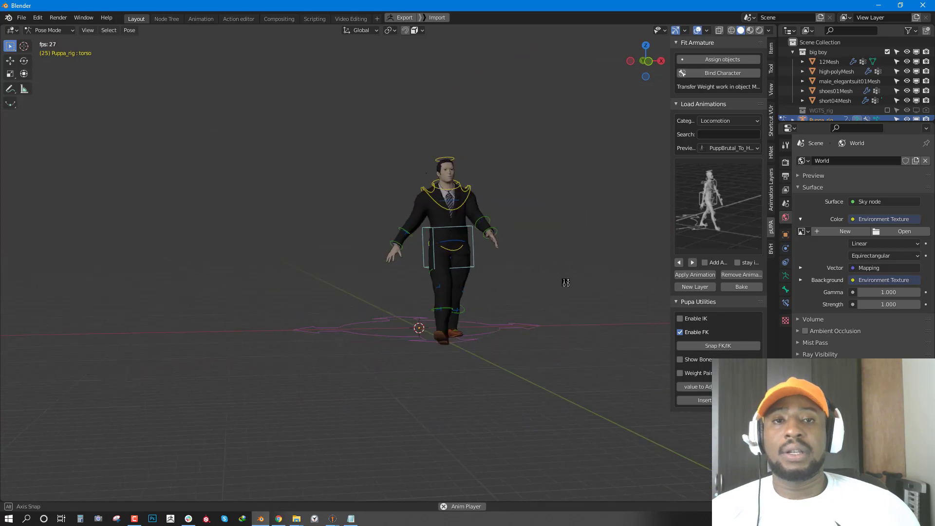